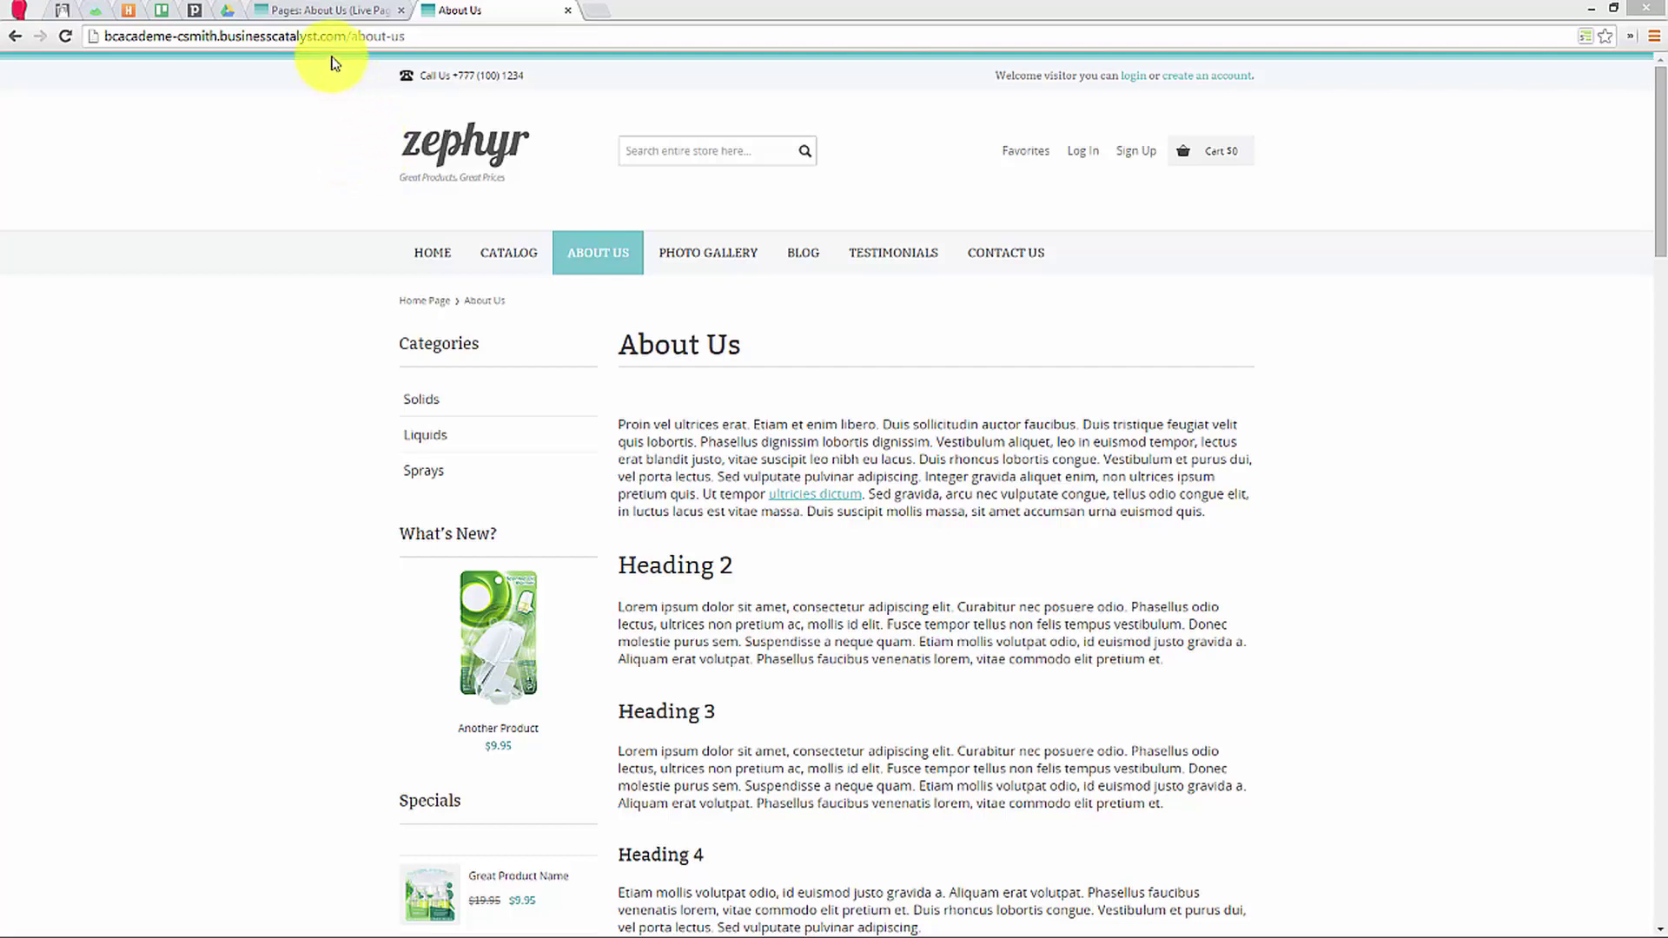
Step: Set the About Us page's SEO page title to "About Us - Our Vision | Zephyr Products"
left_click(329, 13)
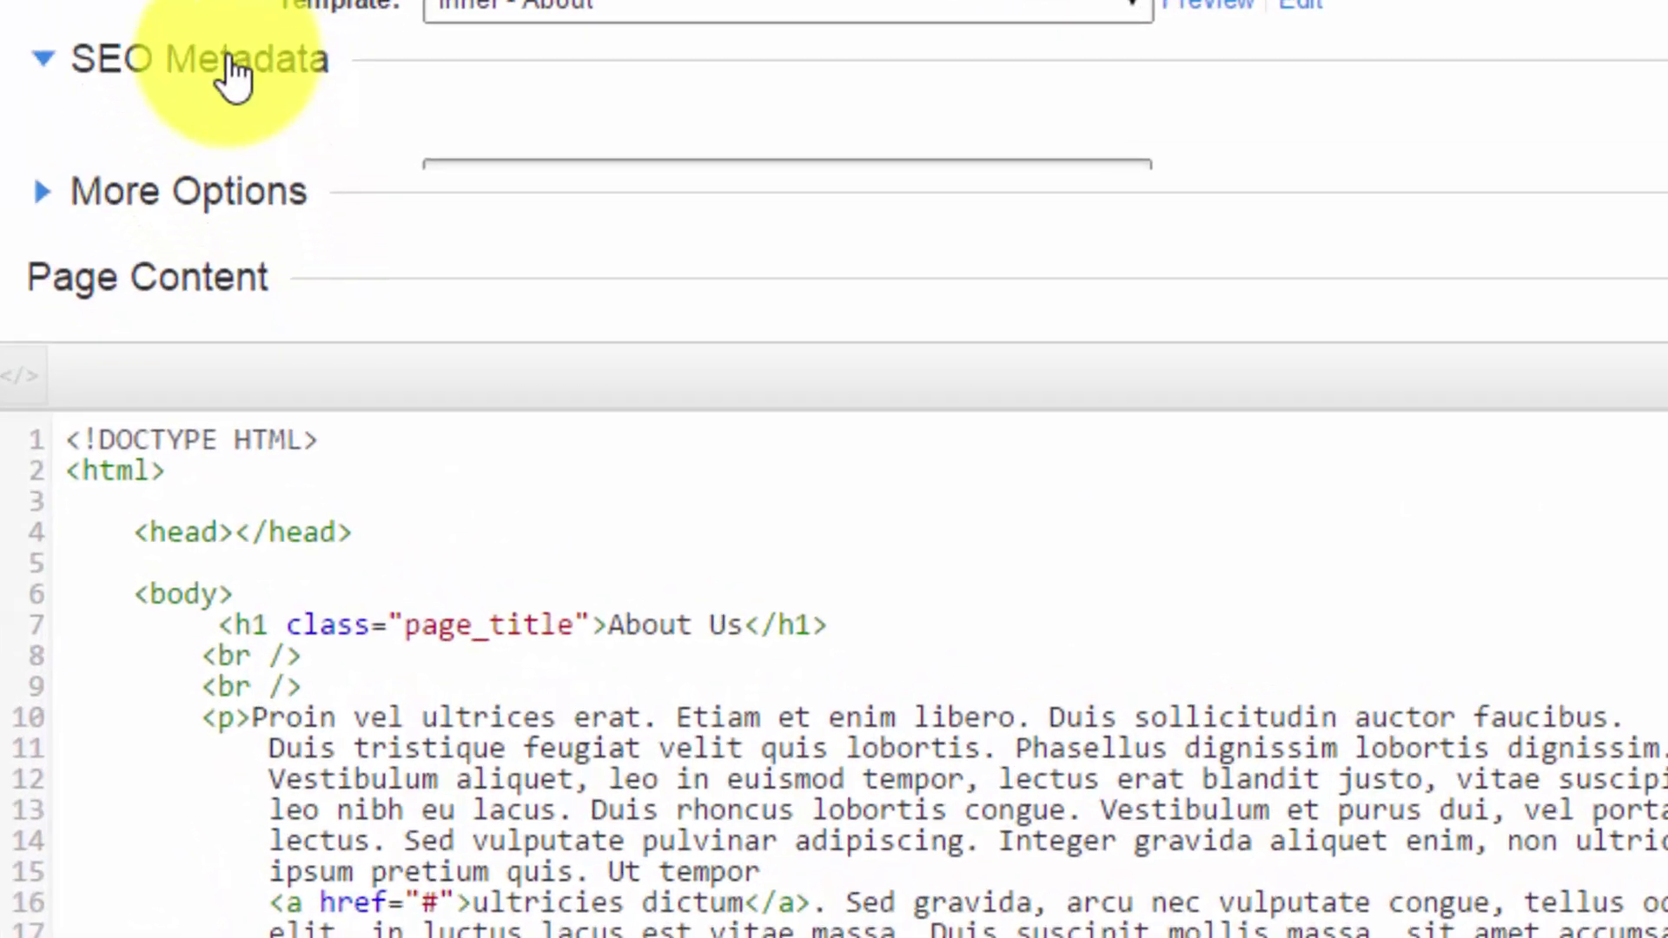
left_click(296, 414)
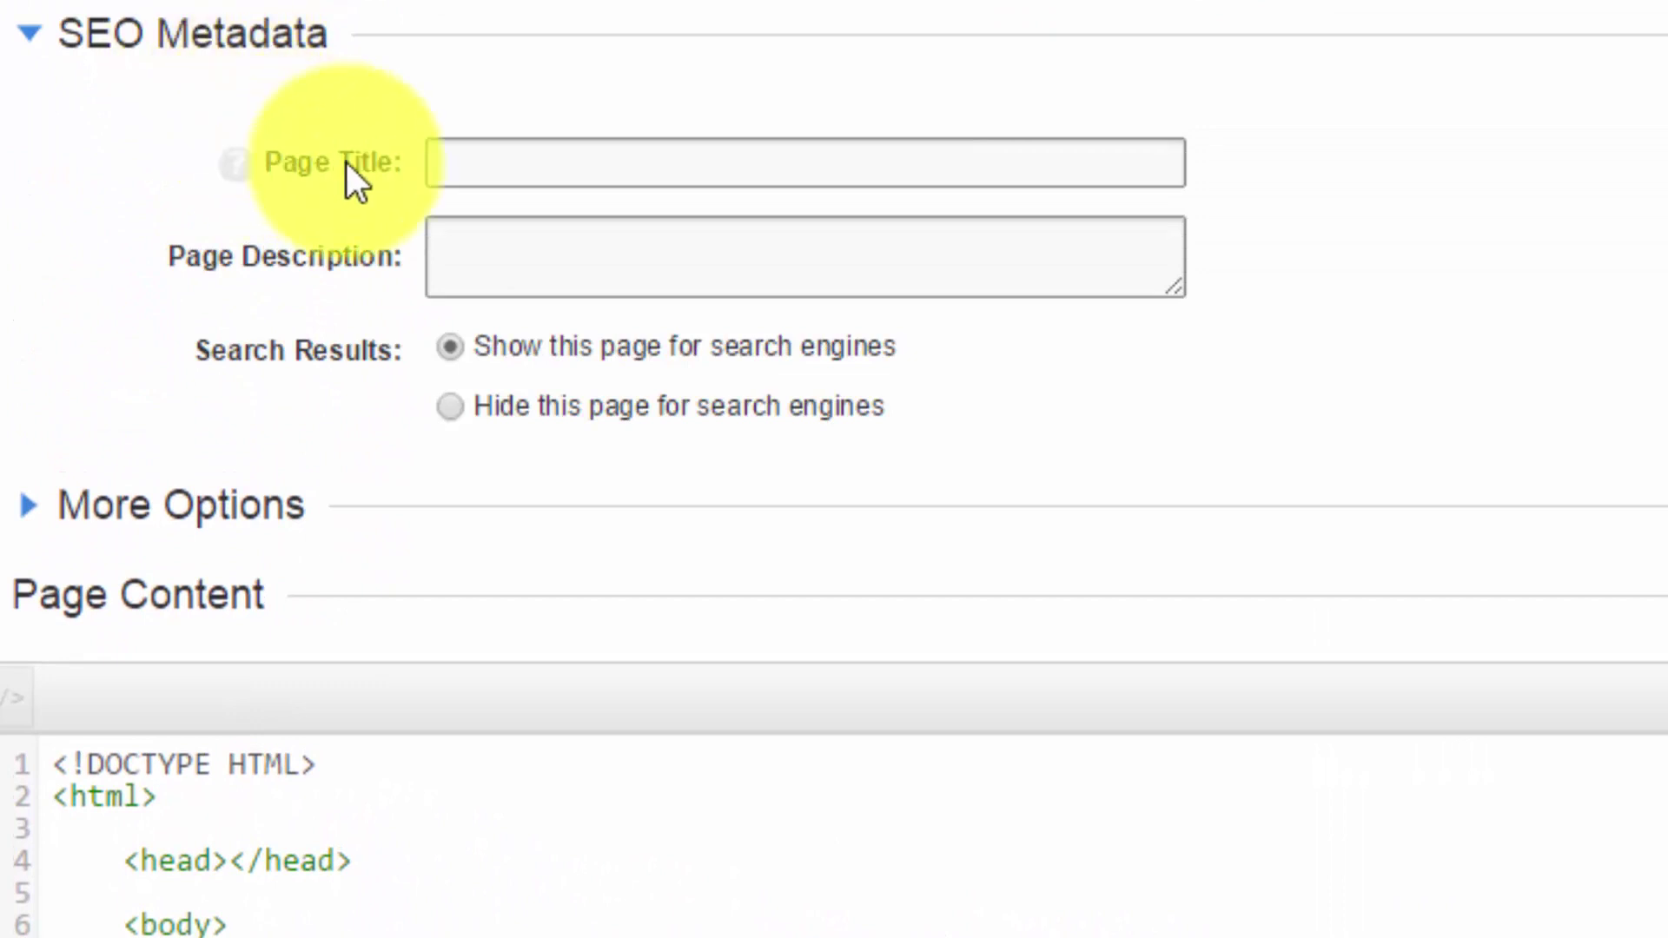
left_click(452, 164)
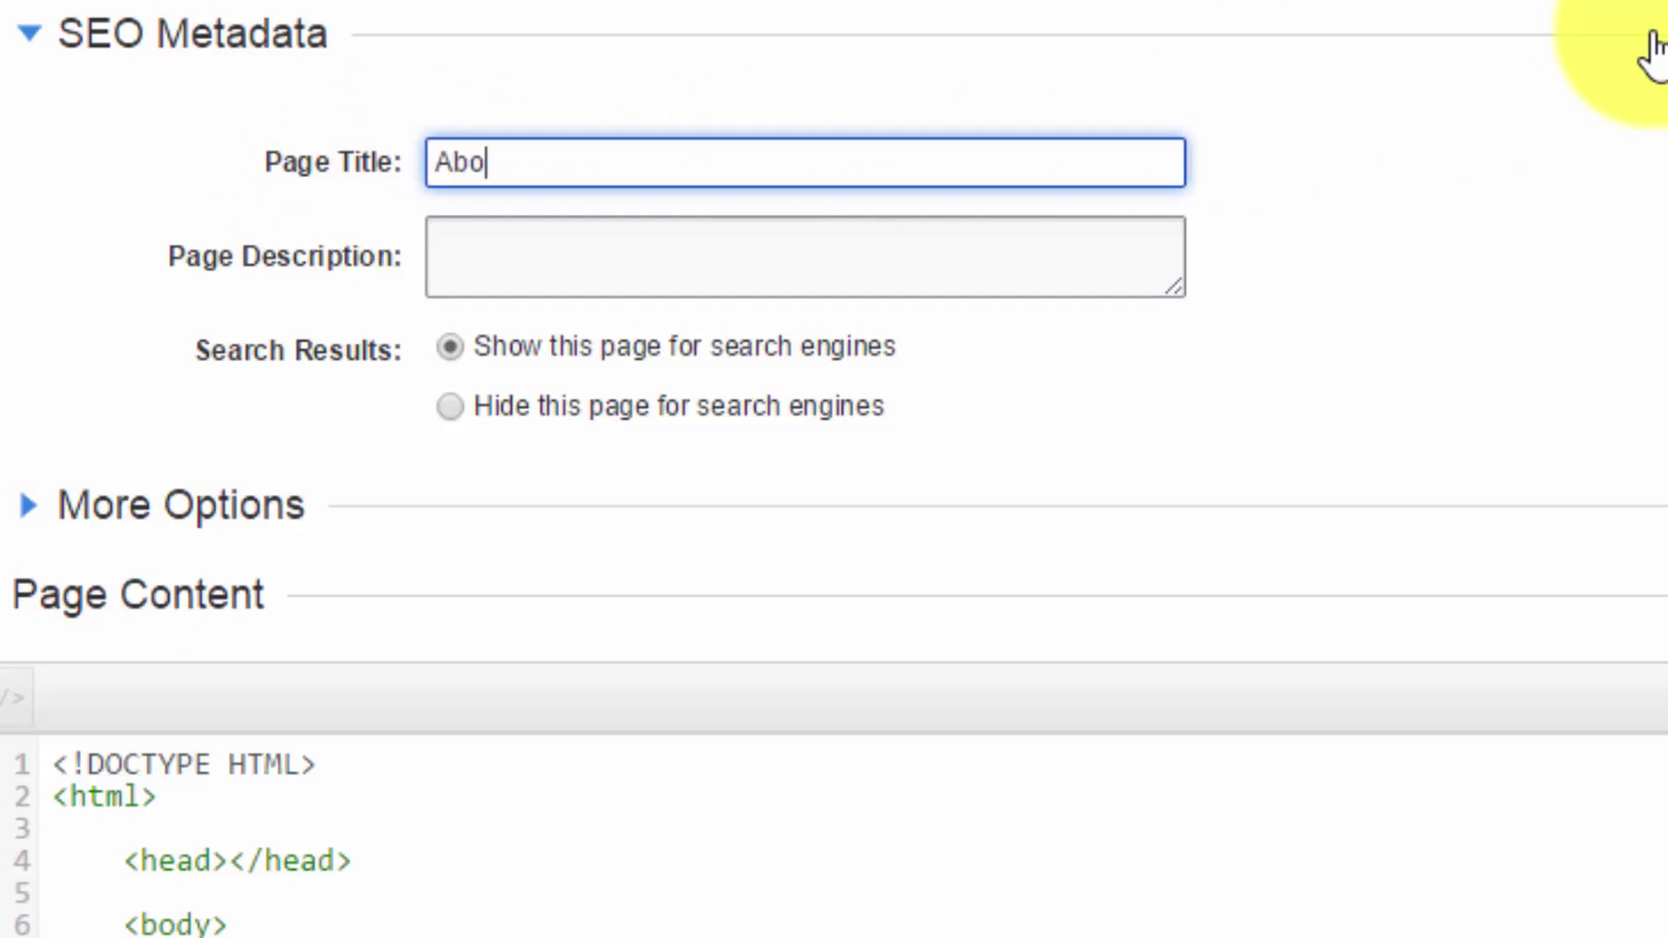
type("About Us - Our ")
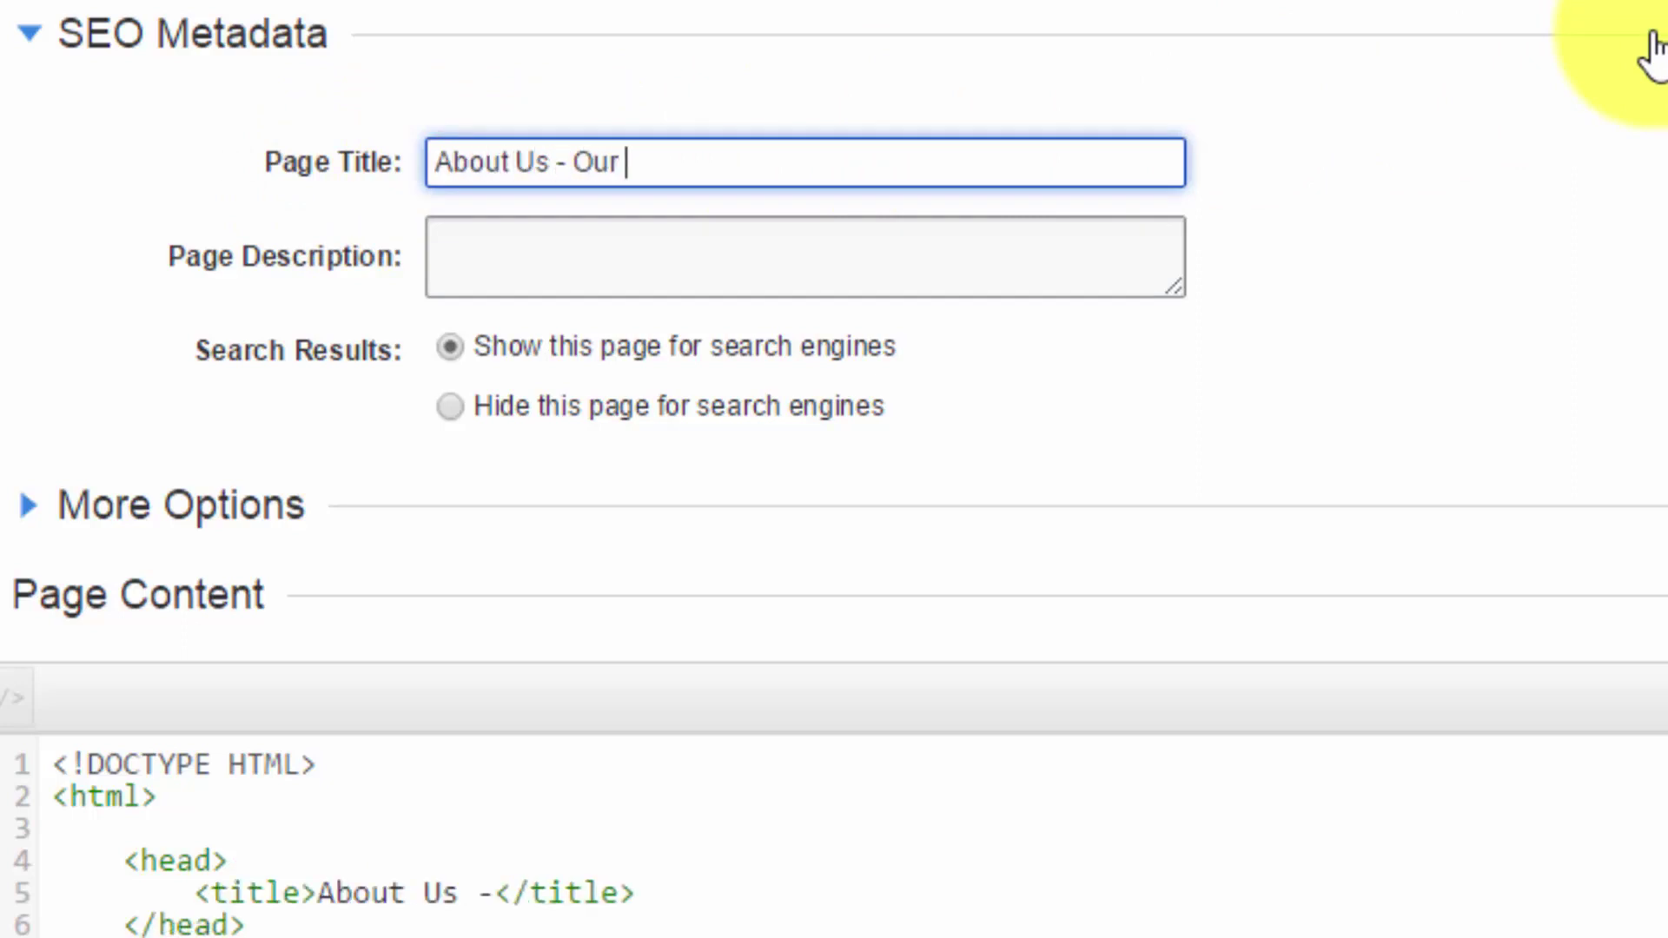
type("Vision")
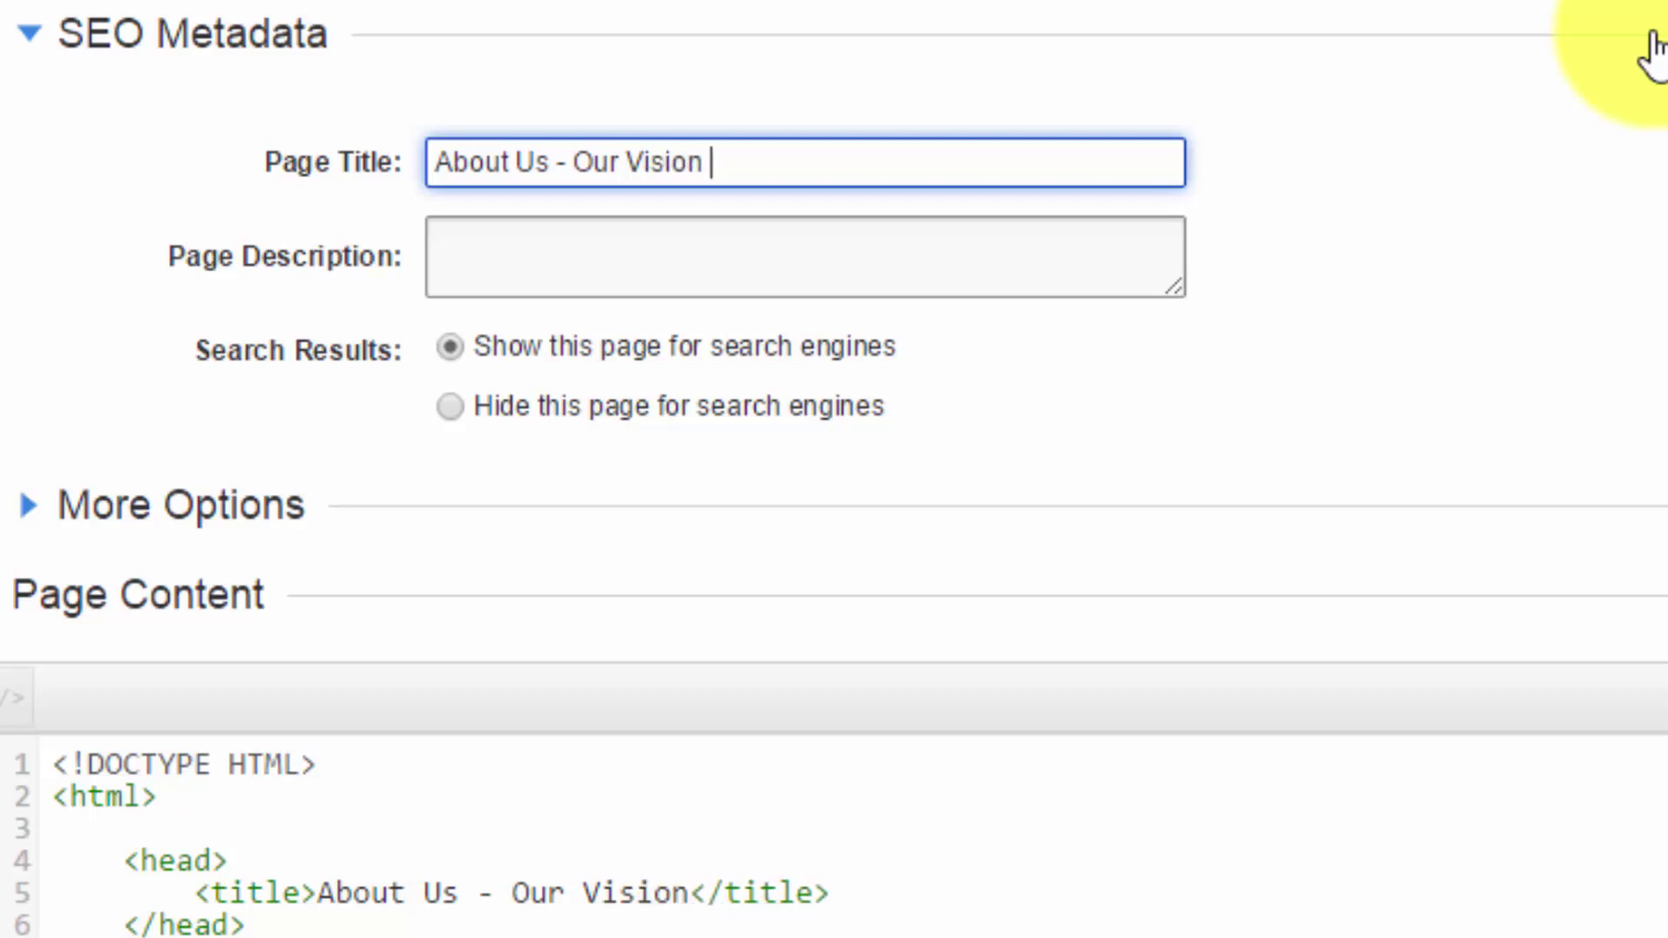
type(" | Zephyr Product")
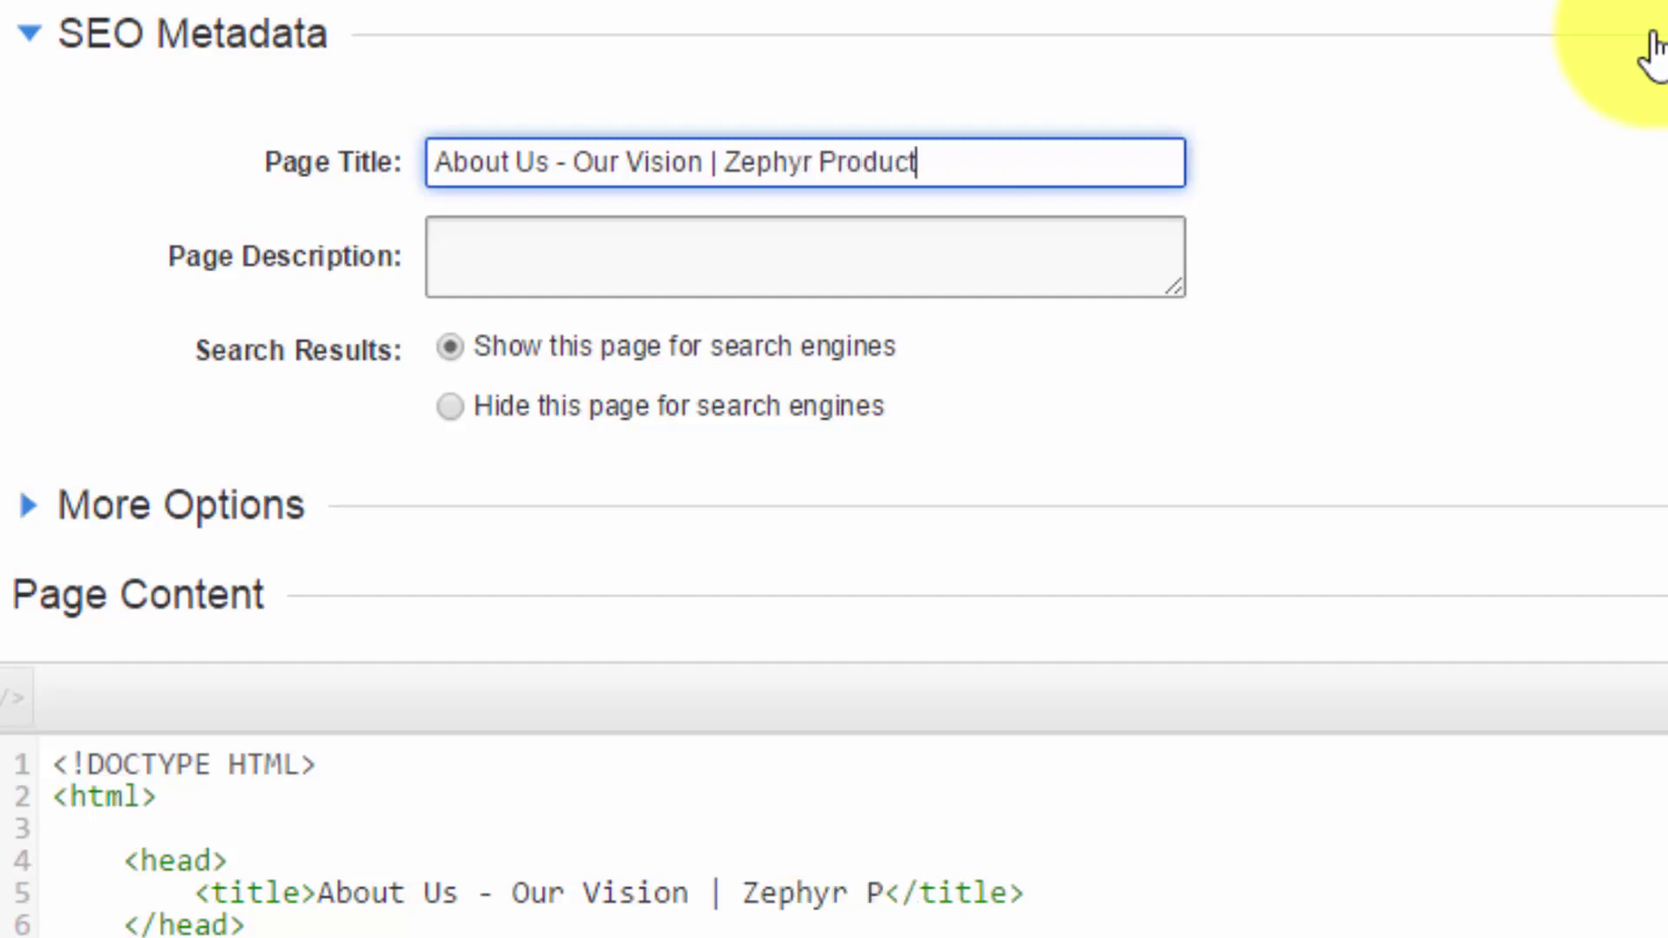
type("s")
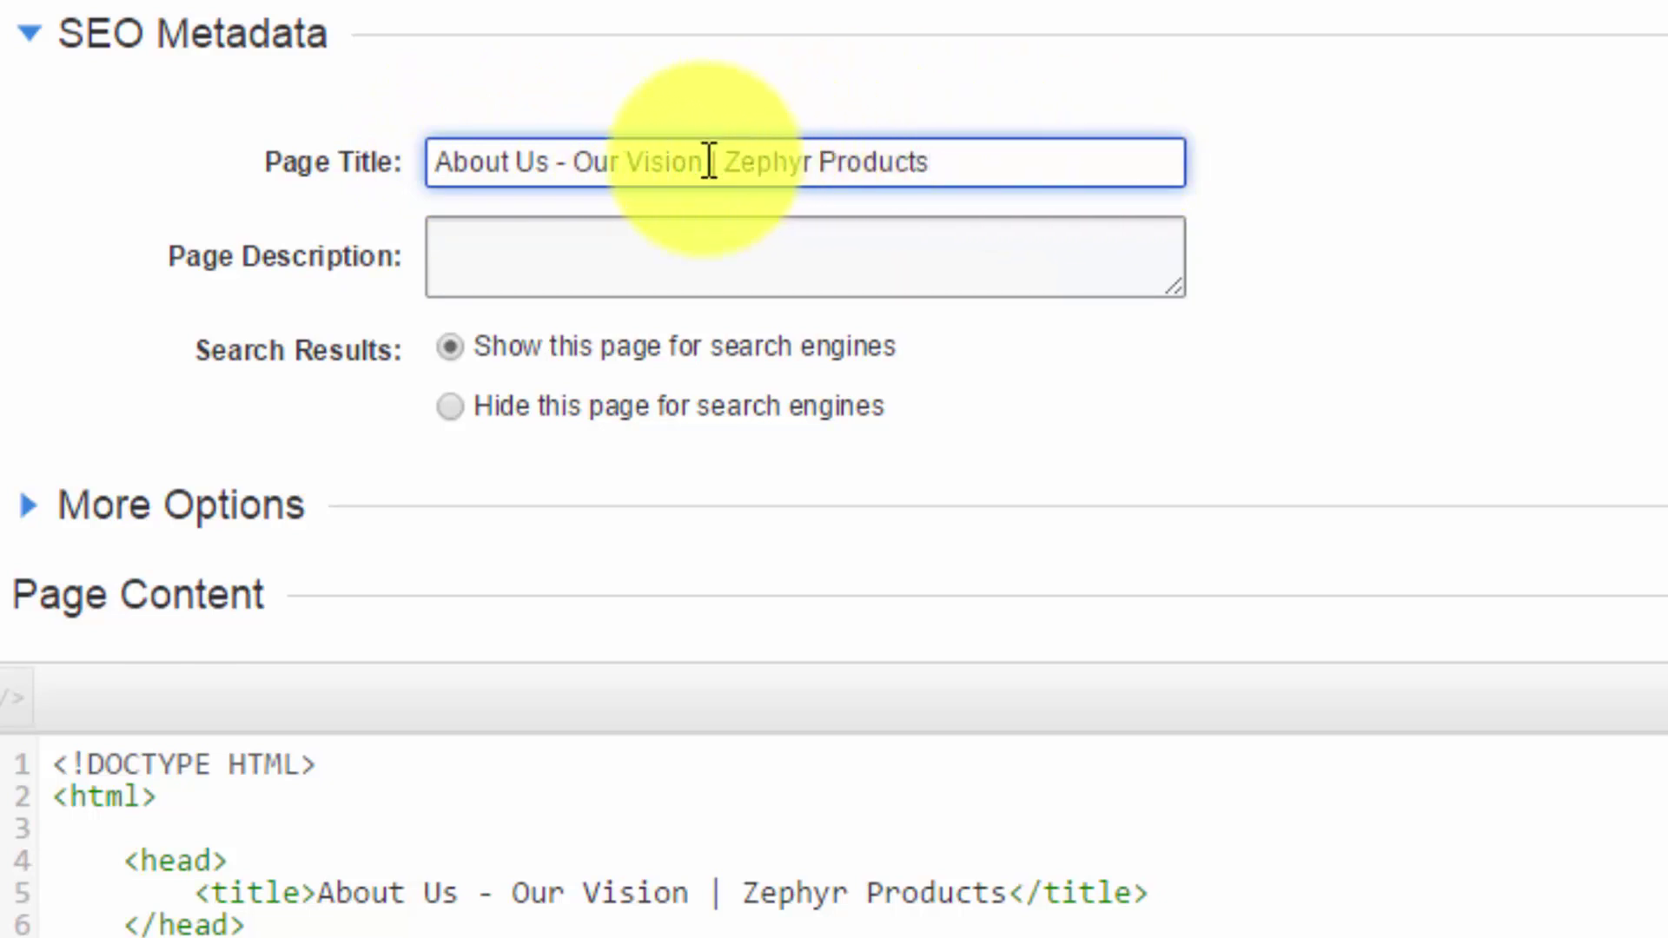
Step: Compare the page title's "| Zephyr Products" suffix with the live About Us page, returning to the page editor
left_click_drag(706, 162, 971, 159)
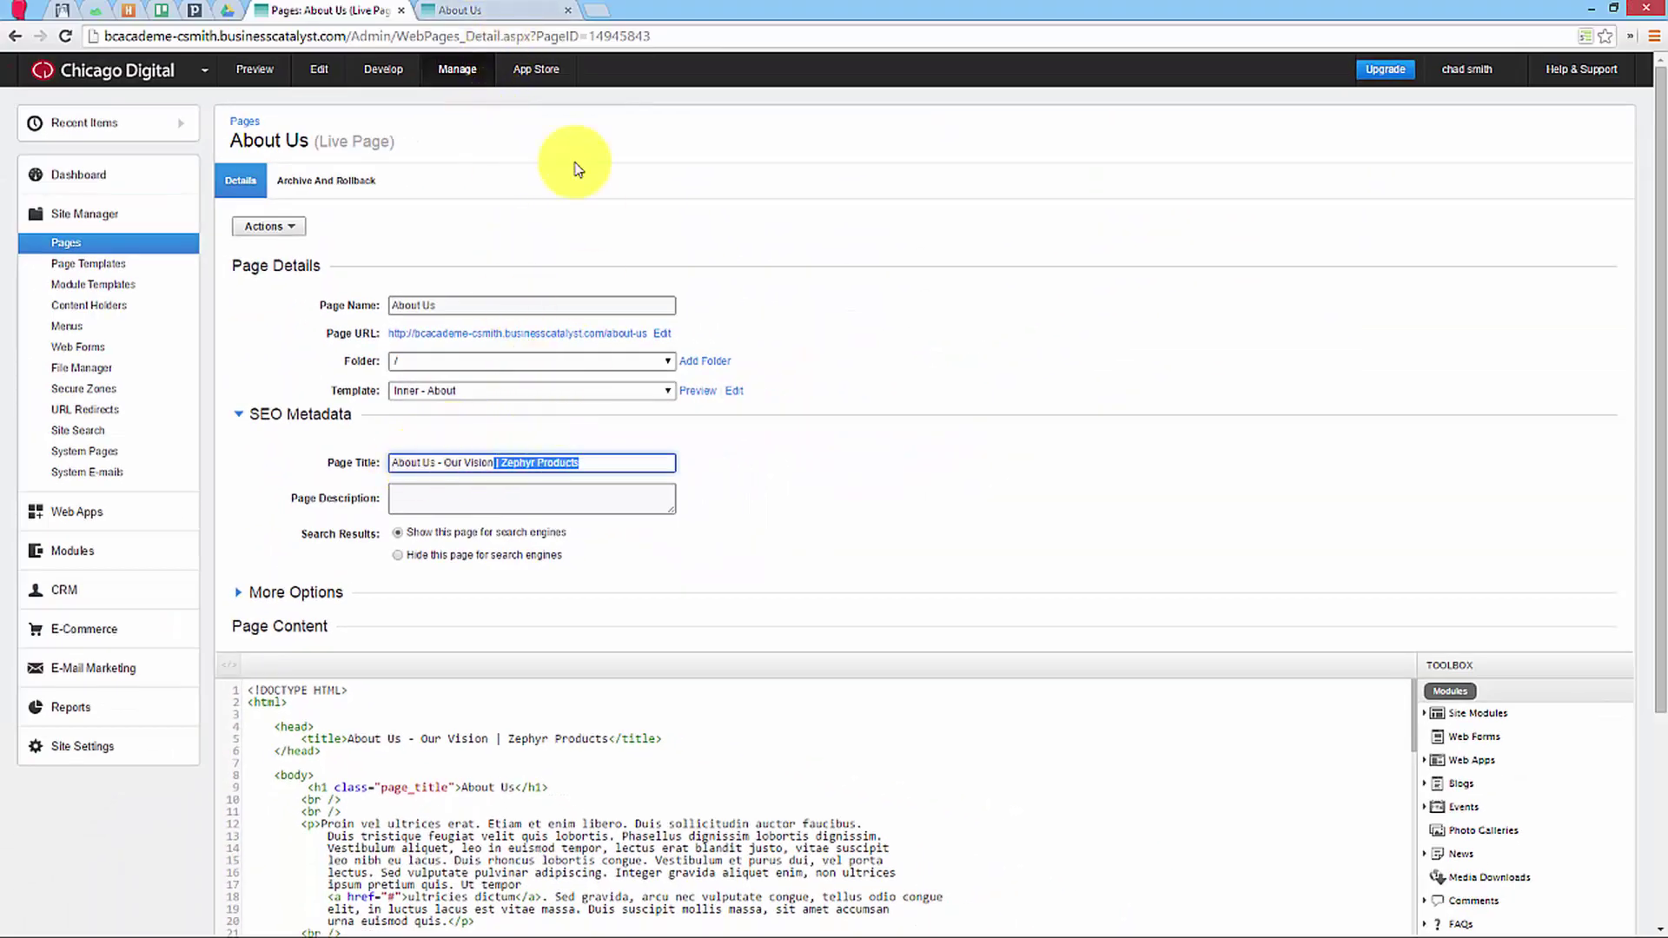
left_click(510, 11)
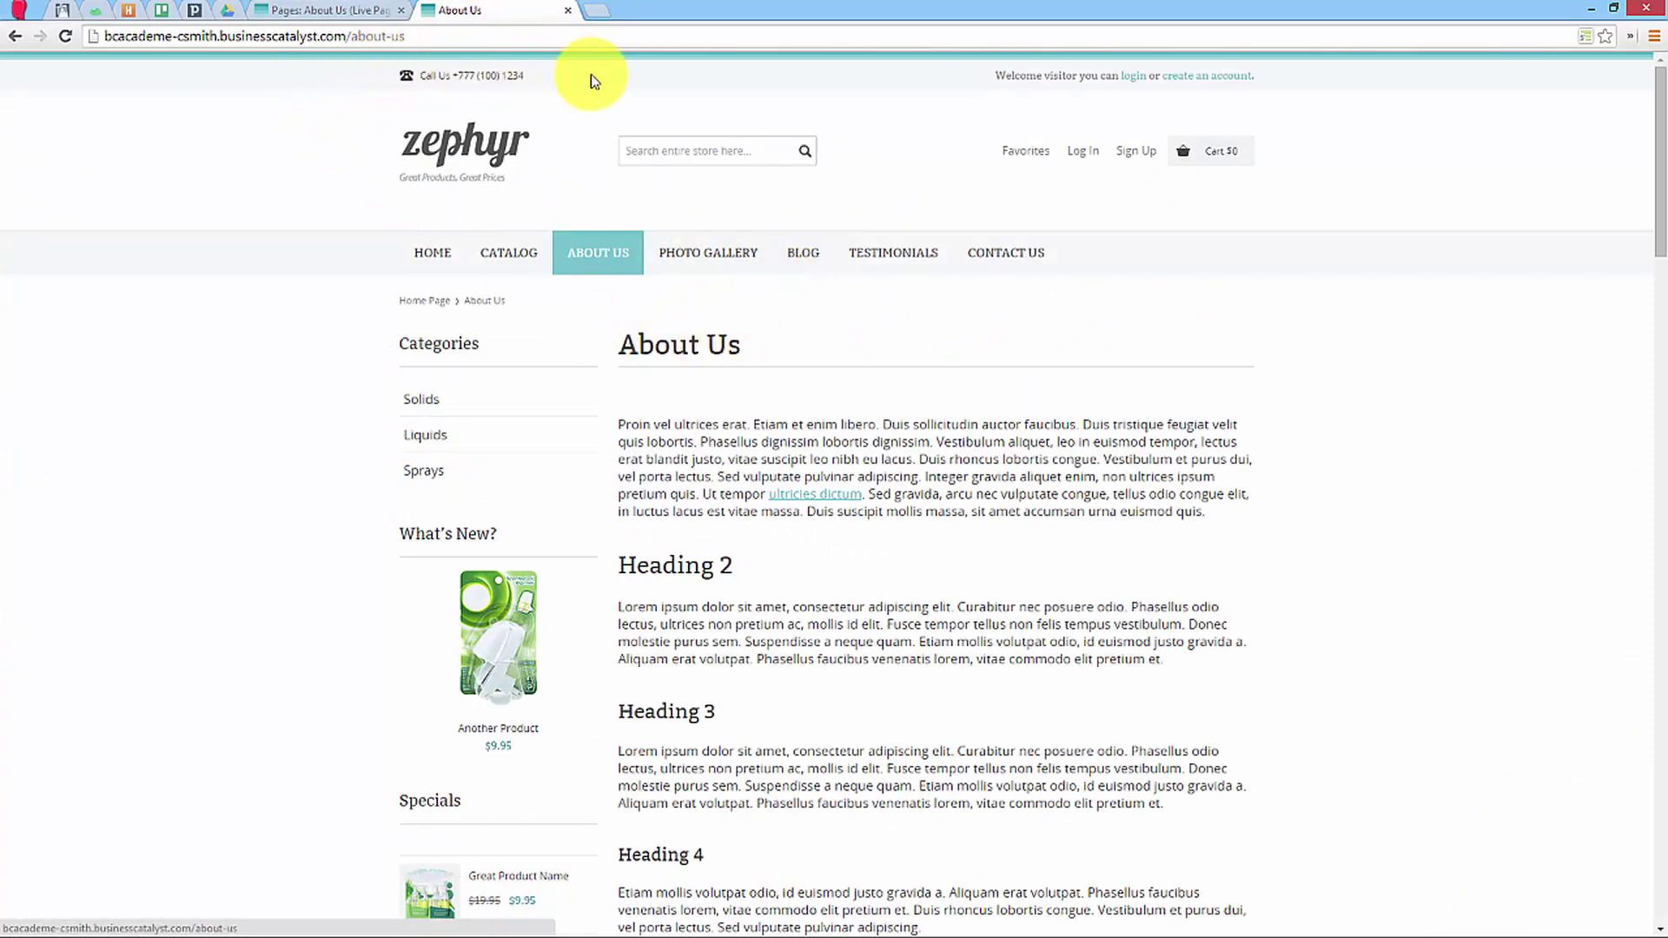
left_click(374, 11)
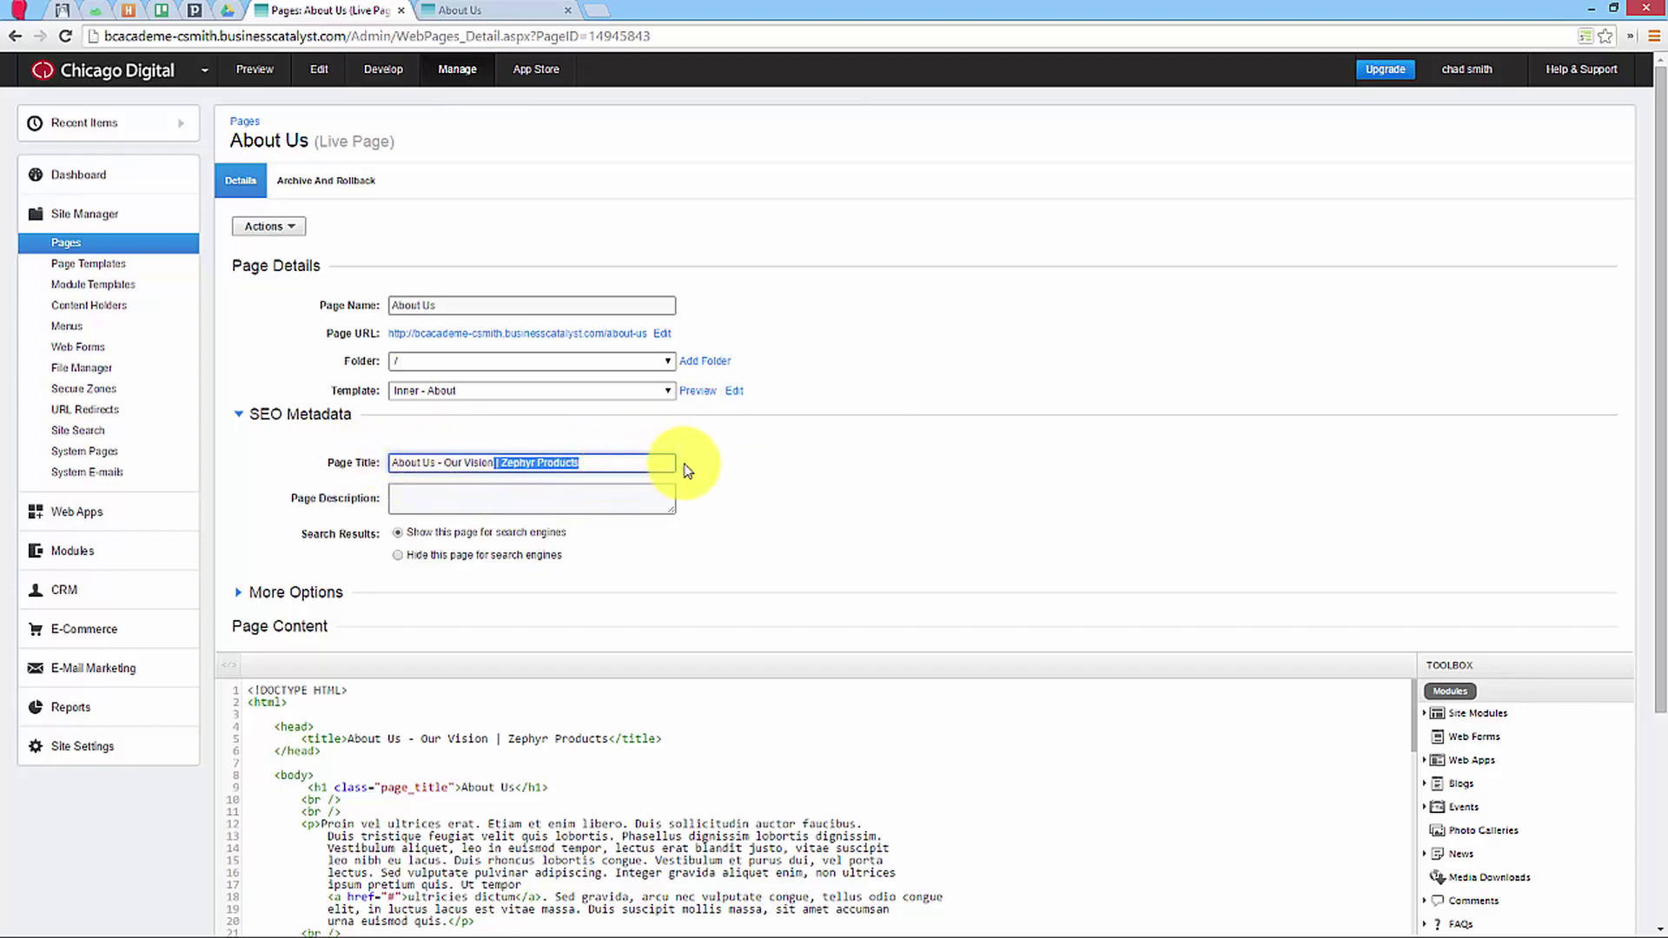
Step: Update the About Us page with the entered title and reload its live version
scroll(211, 695, "down", 2)
scroll(201, 717, "down", 3)
left_click(265, 885)
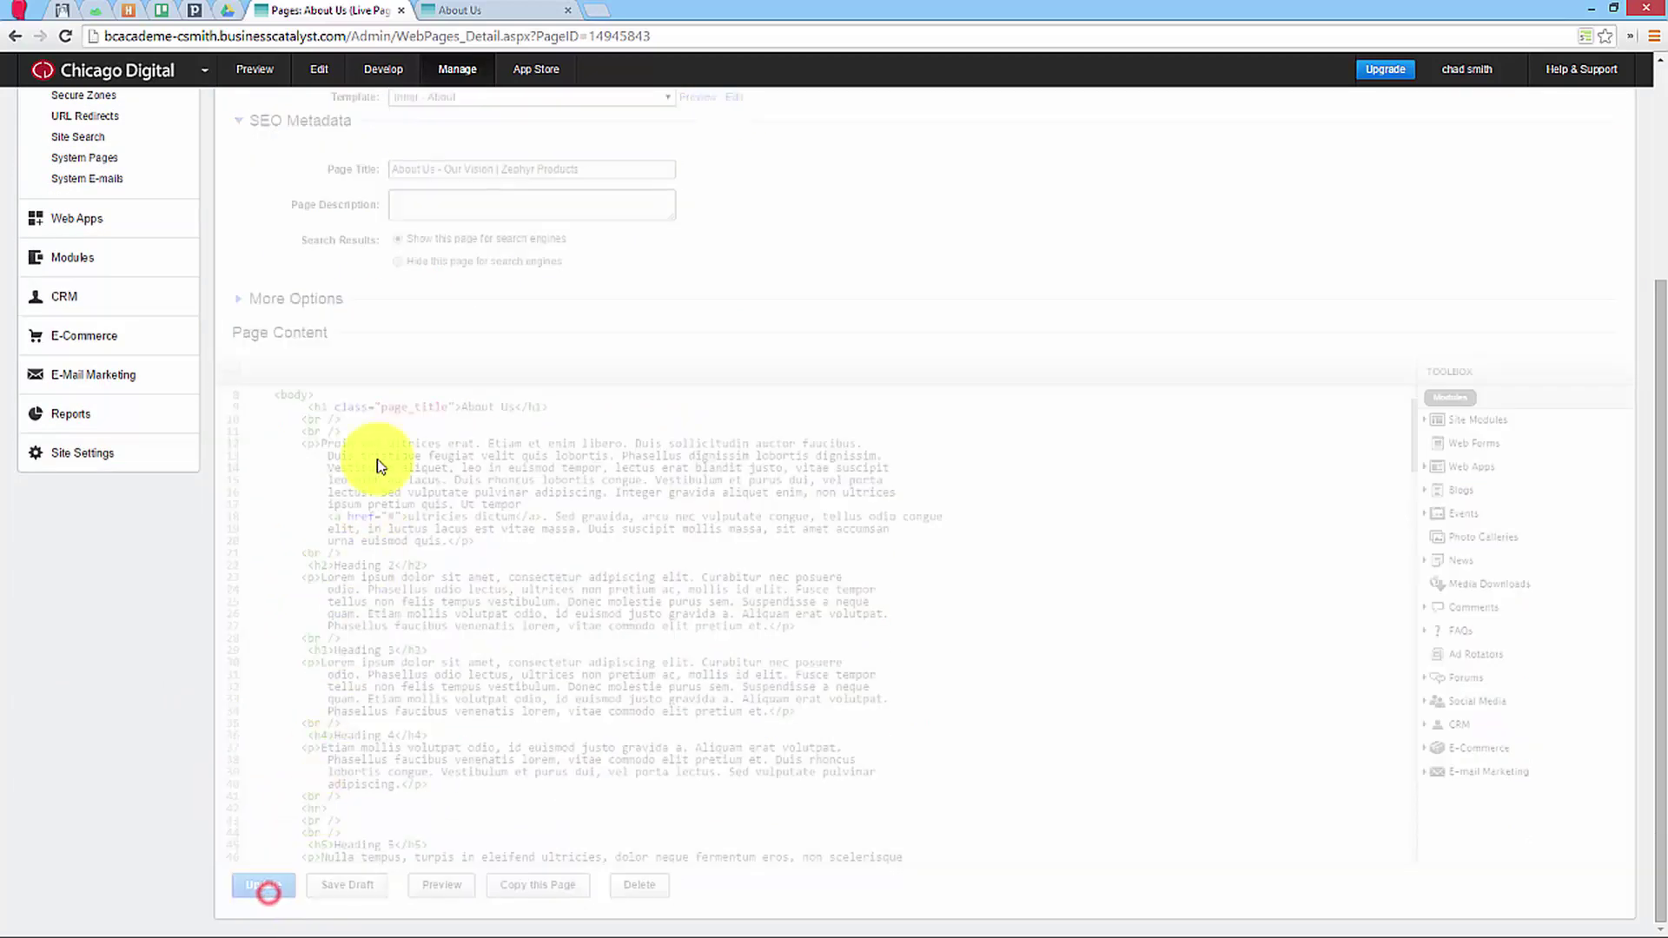
left_click(467, 12)
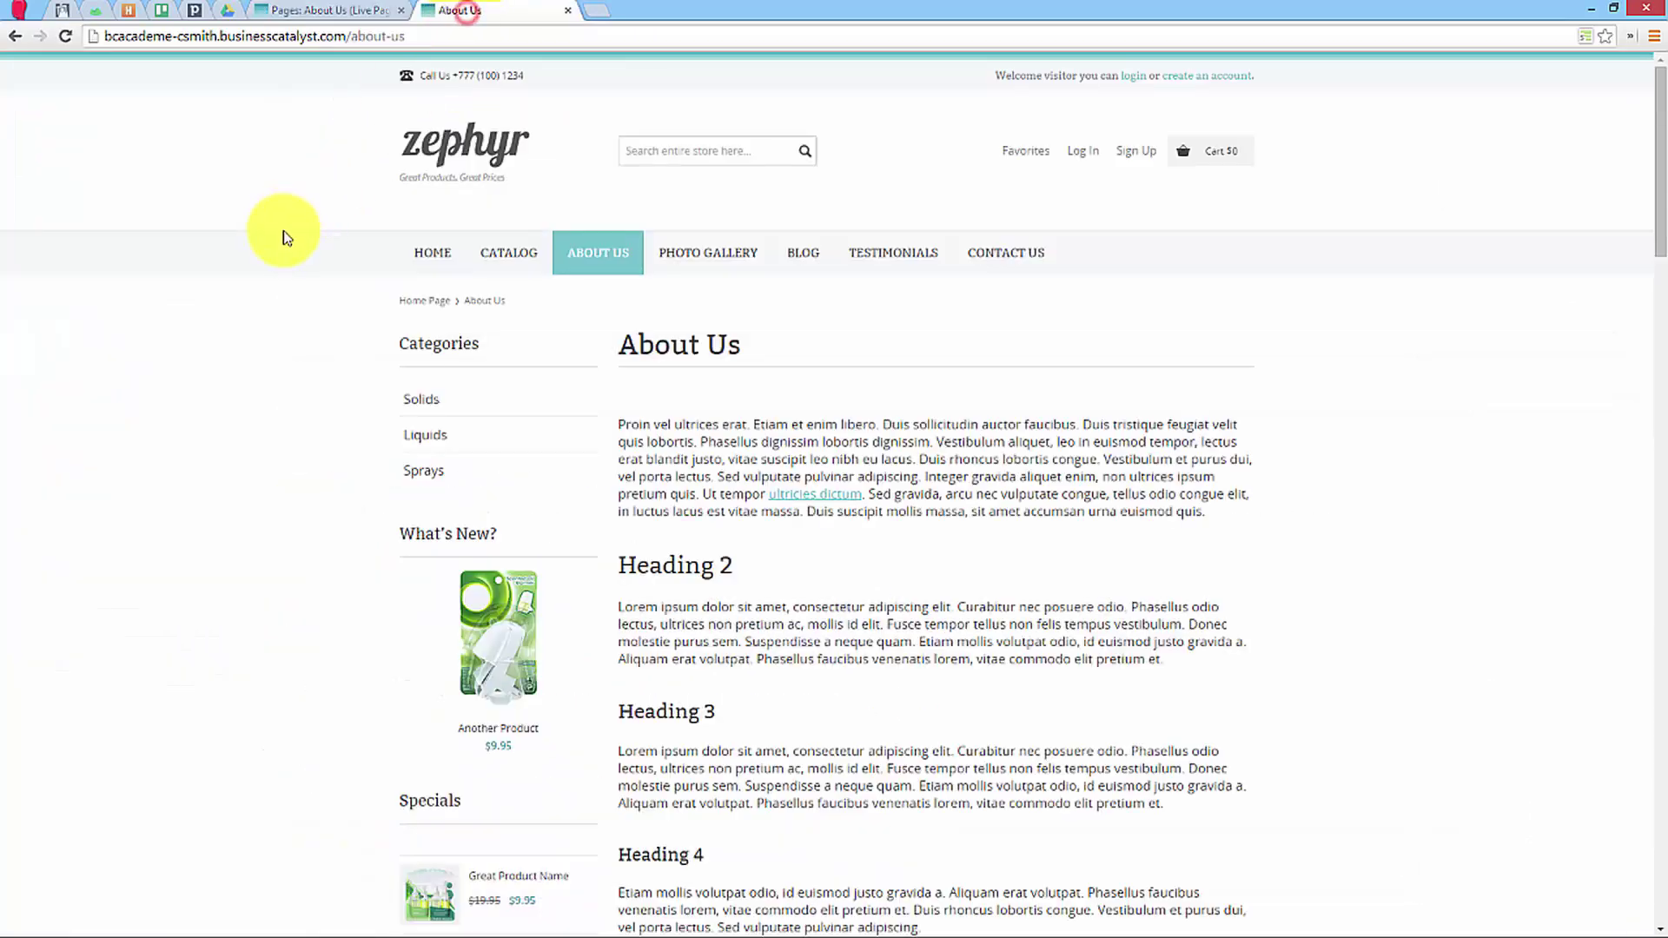
right_click(279, 234)
left_click(326, 282)
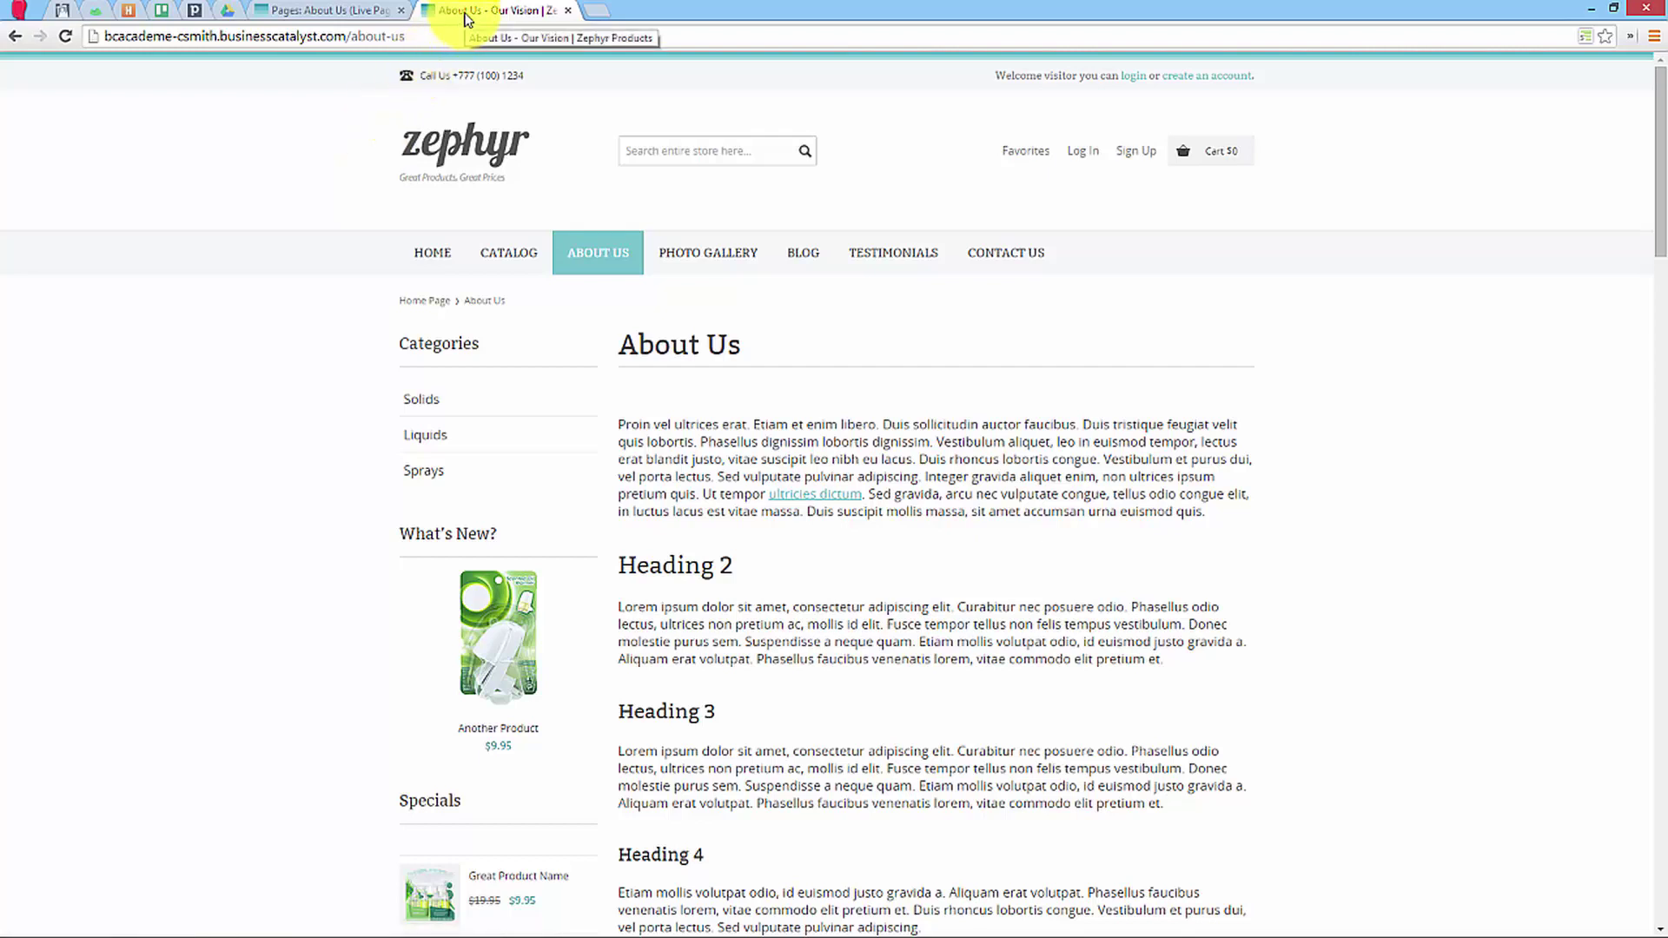
Step: Return to the About Us page editor and review the insertable page modules without inserting one
left_click(328, 10)
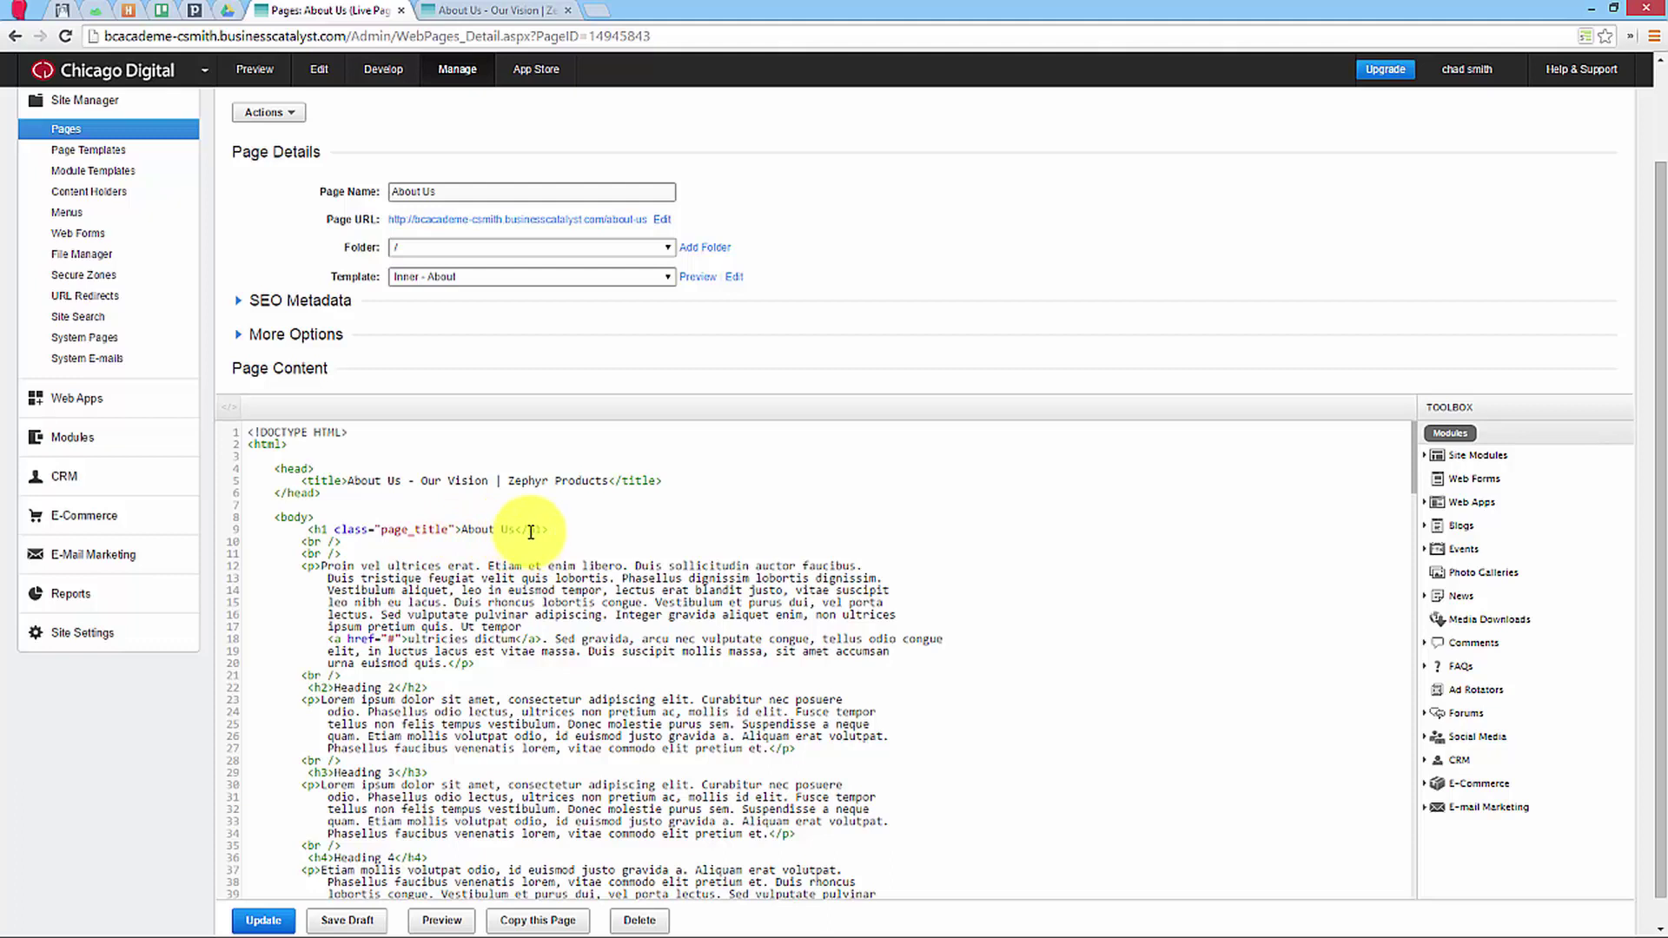
left_click_drag(515, 532, 461, 531)
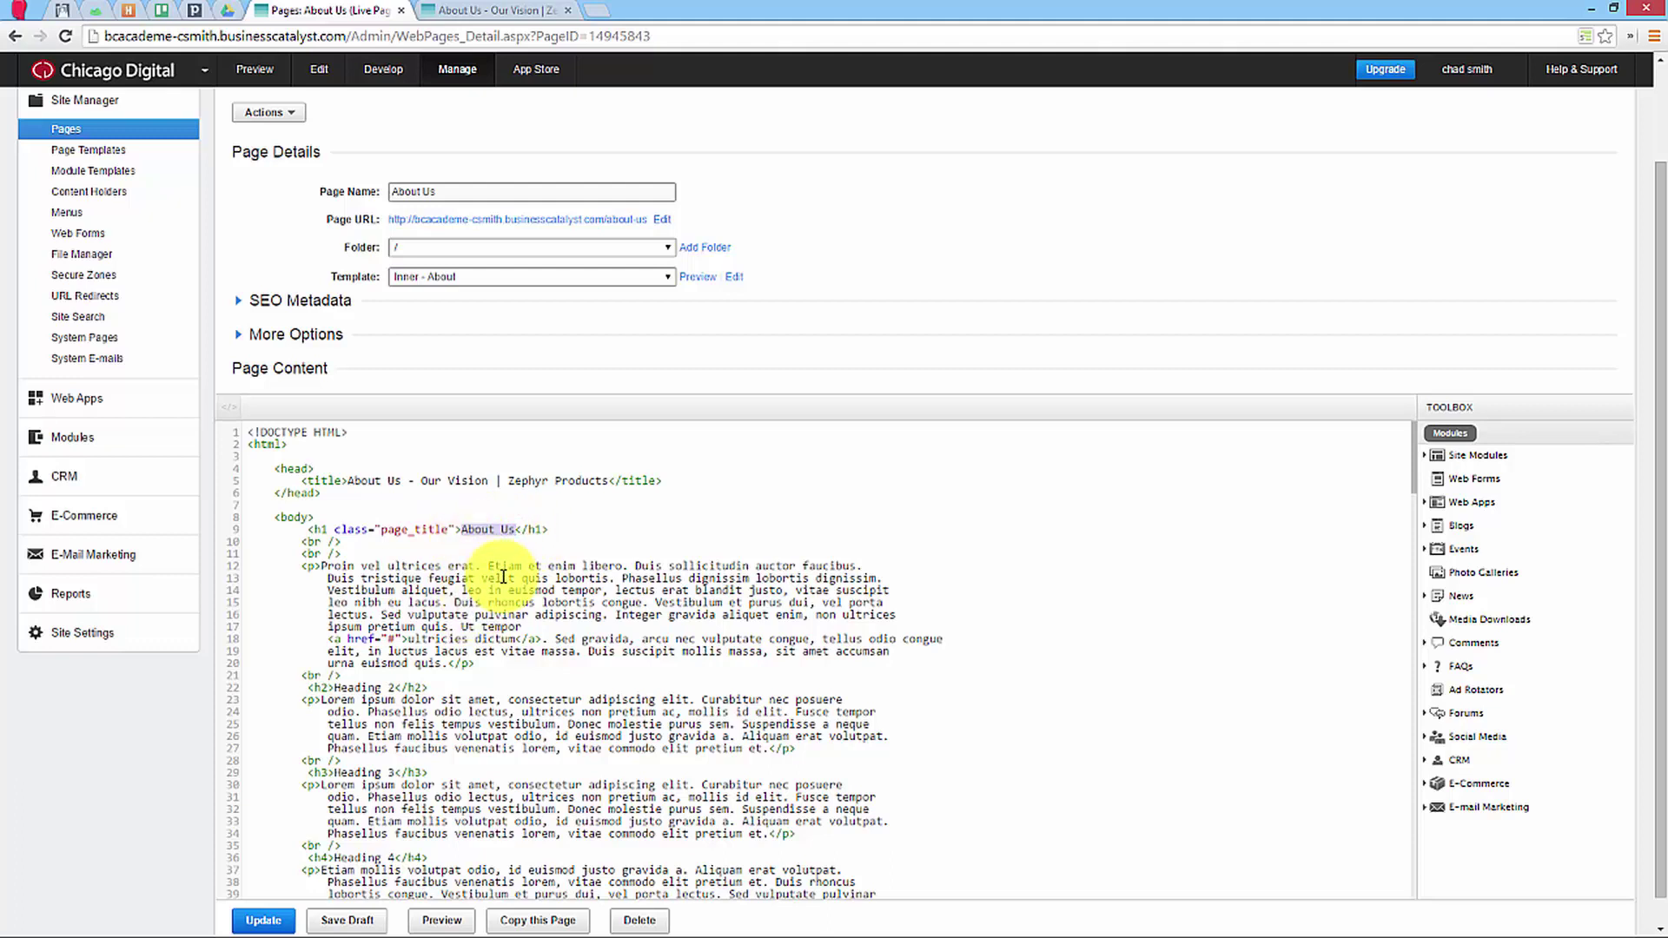
left_click(1444, 455)
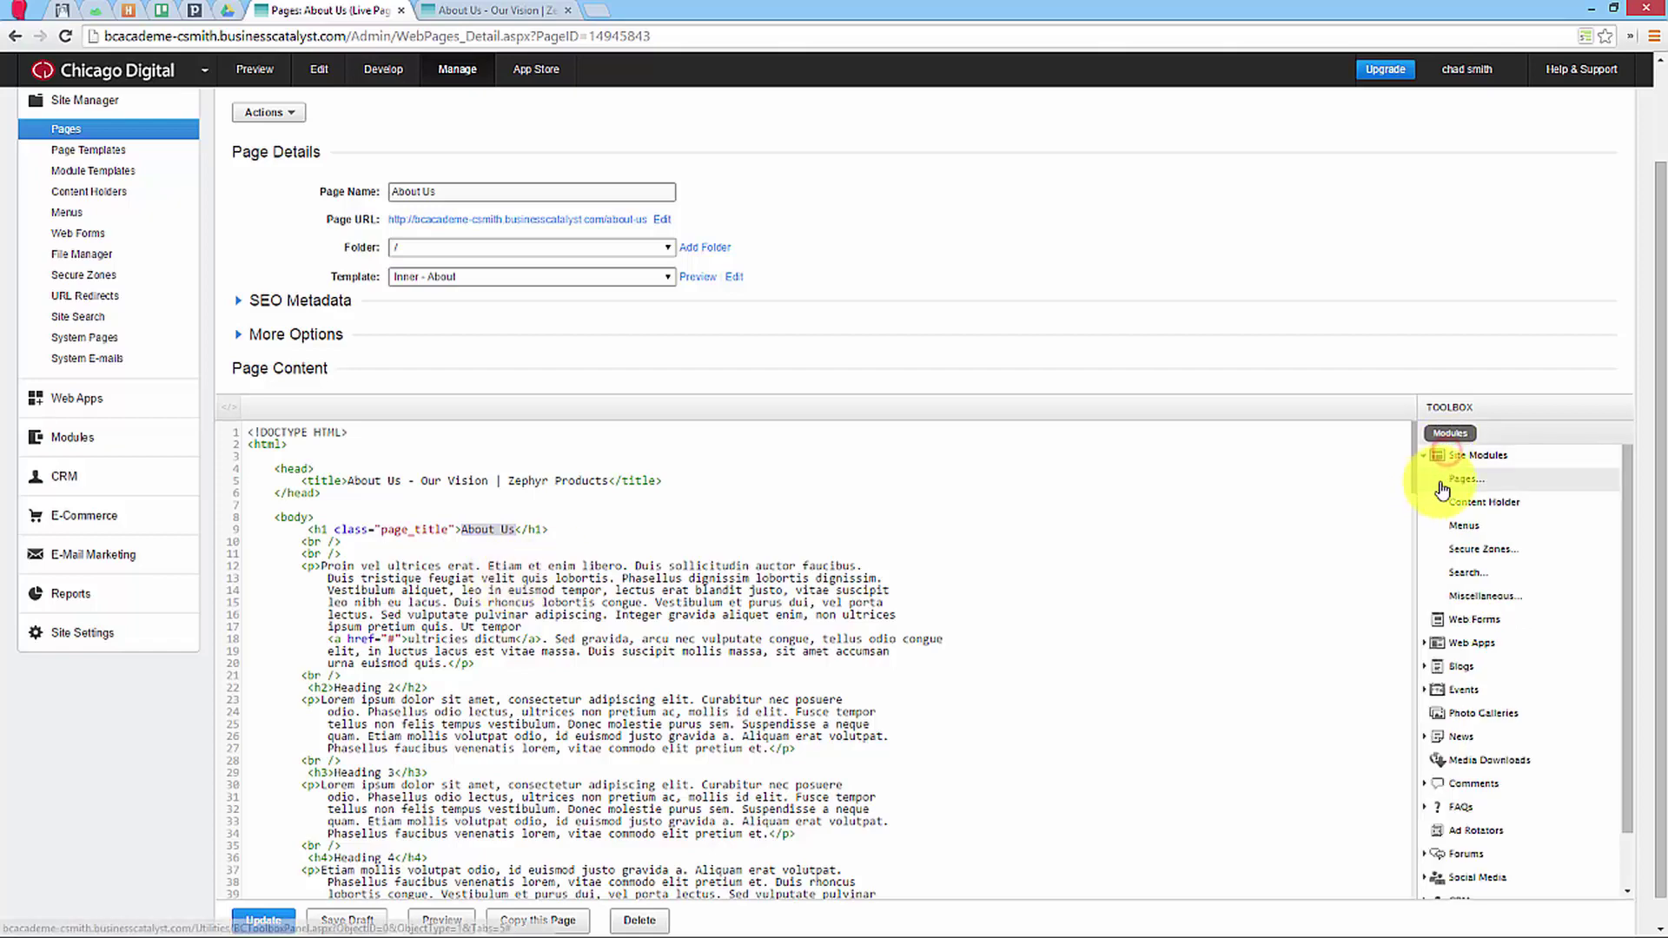
left_click(1435, 478)
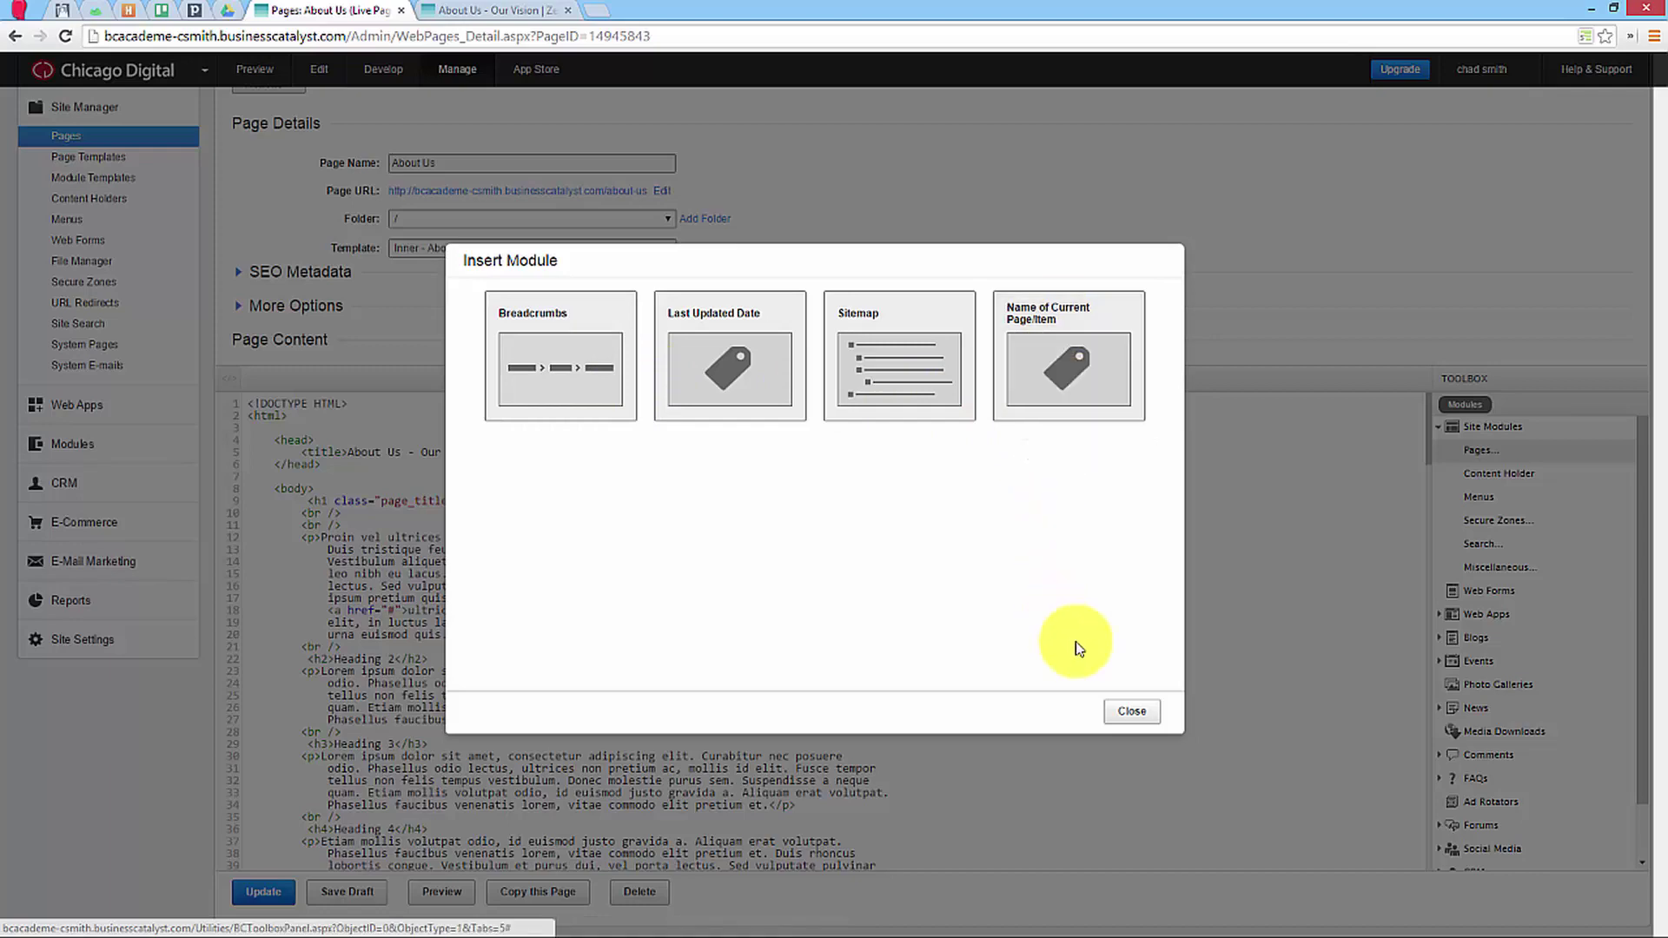
left_click(1122, 712)
Step: Replace the h1 heading text "About Us" with {module_pagetitle} in the page code and update the page
left_click(492, 513)
left_click_drag(514, 498, 461, 501)
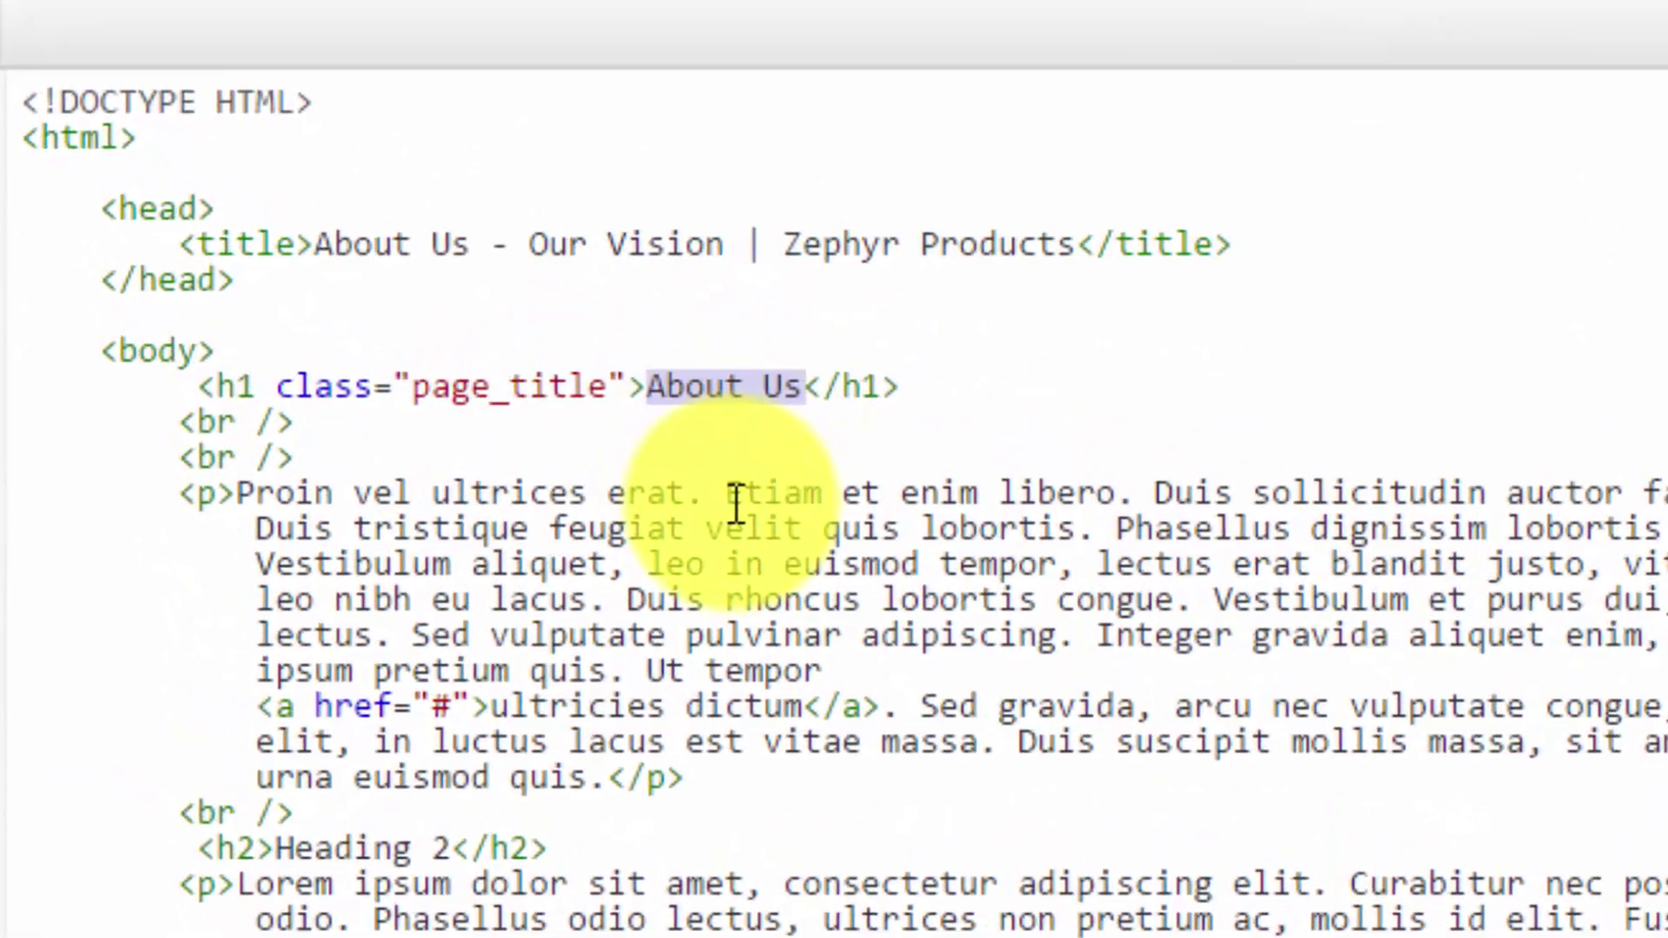
type("{}")
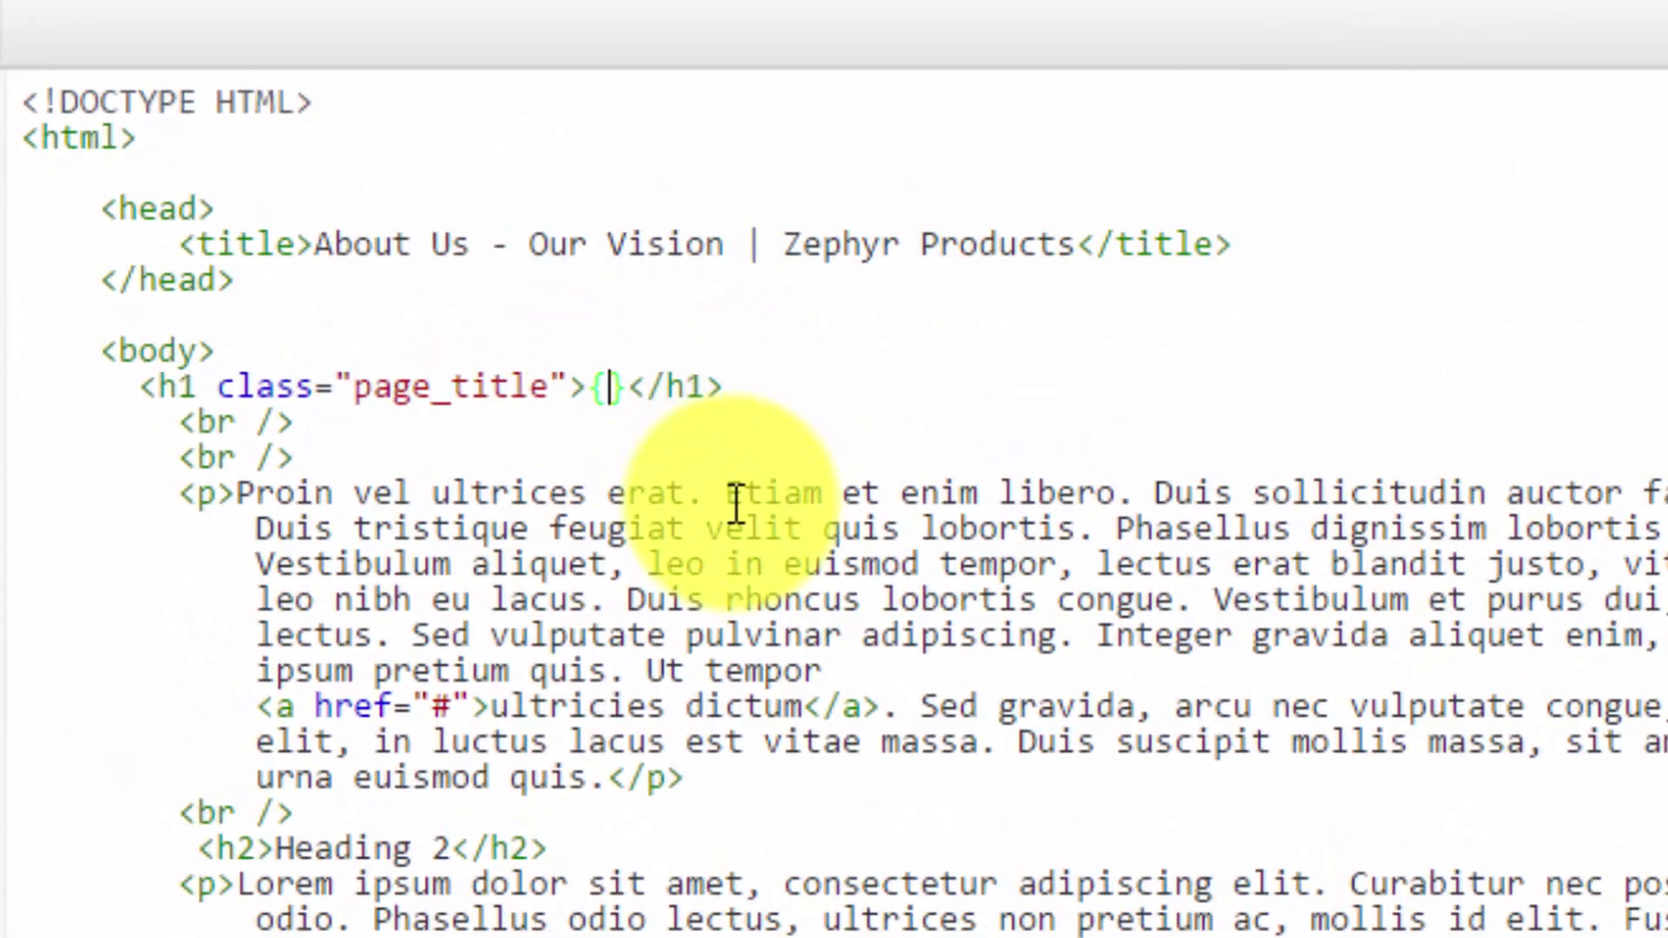
type("module_")
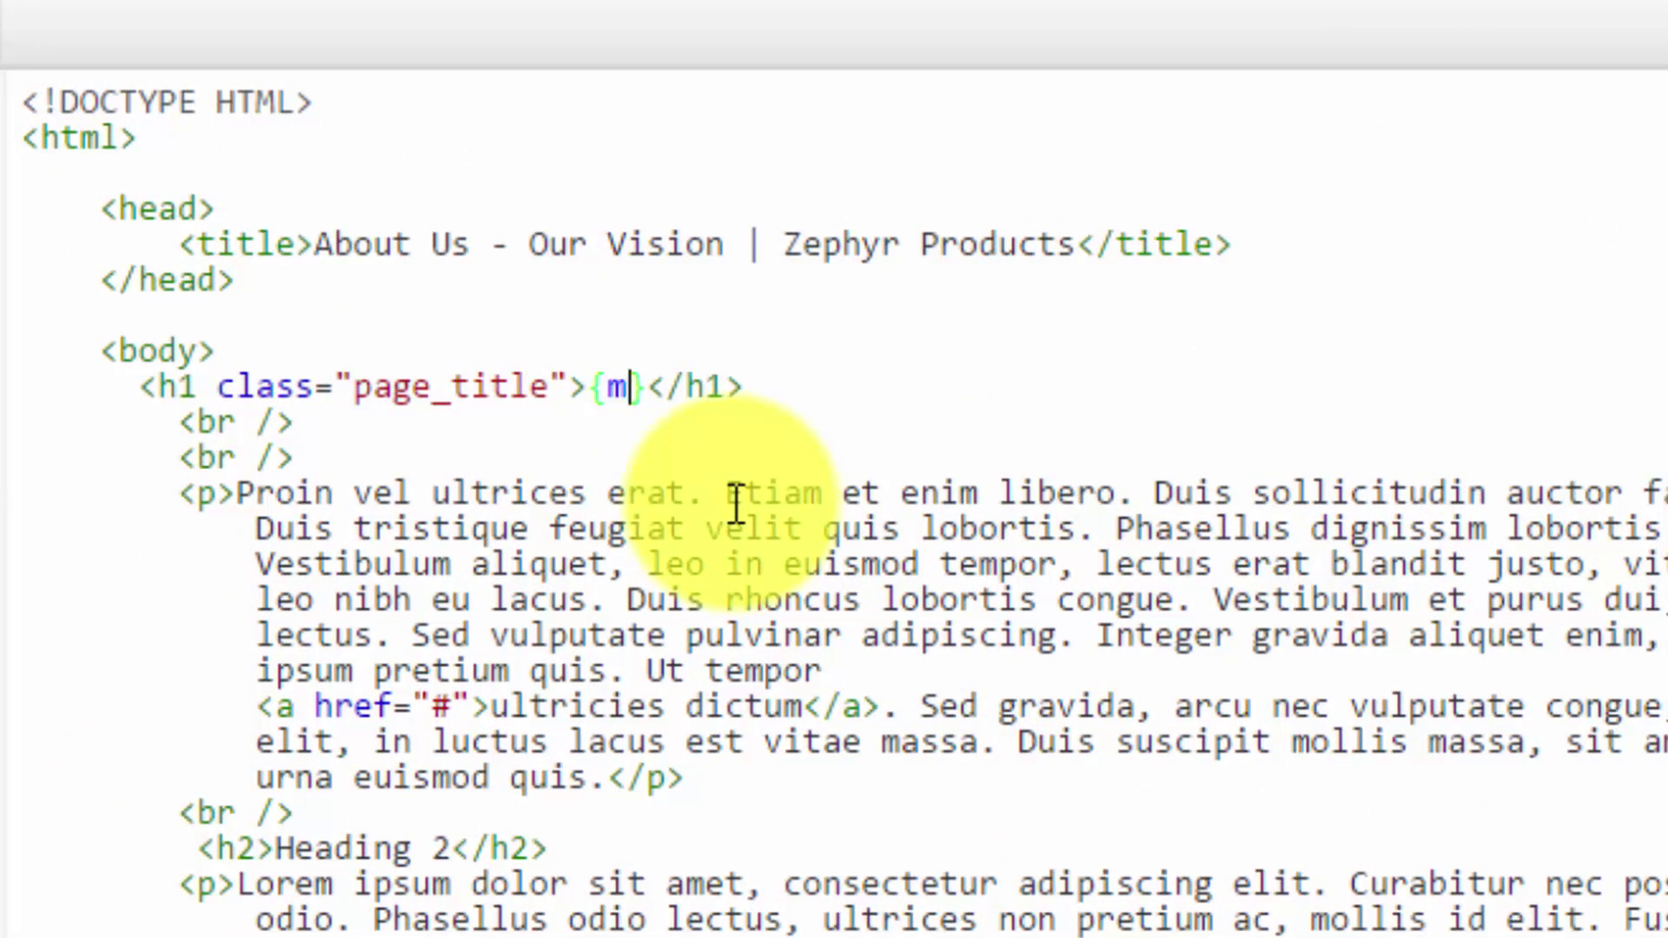
type("pagetitle")
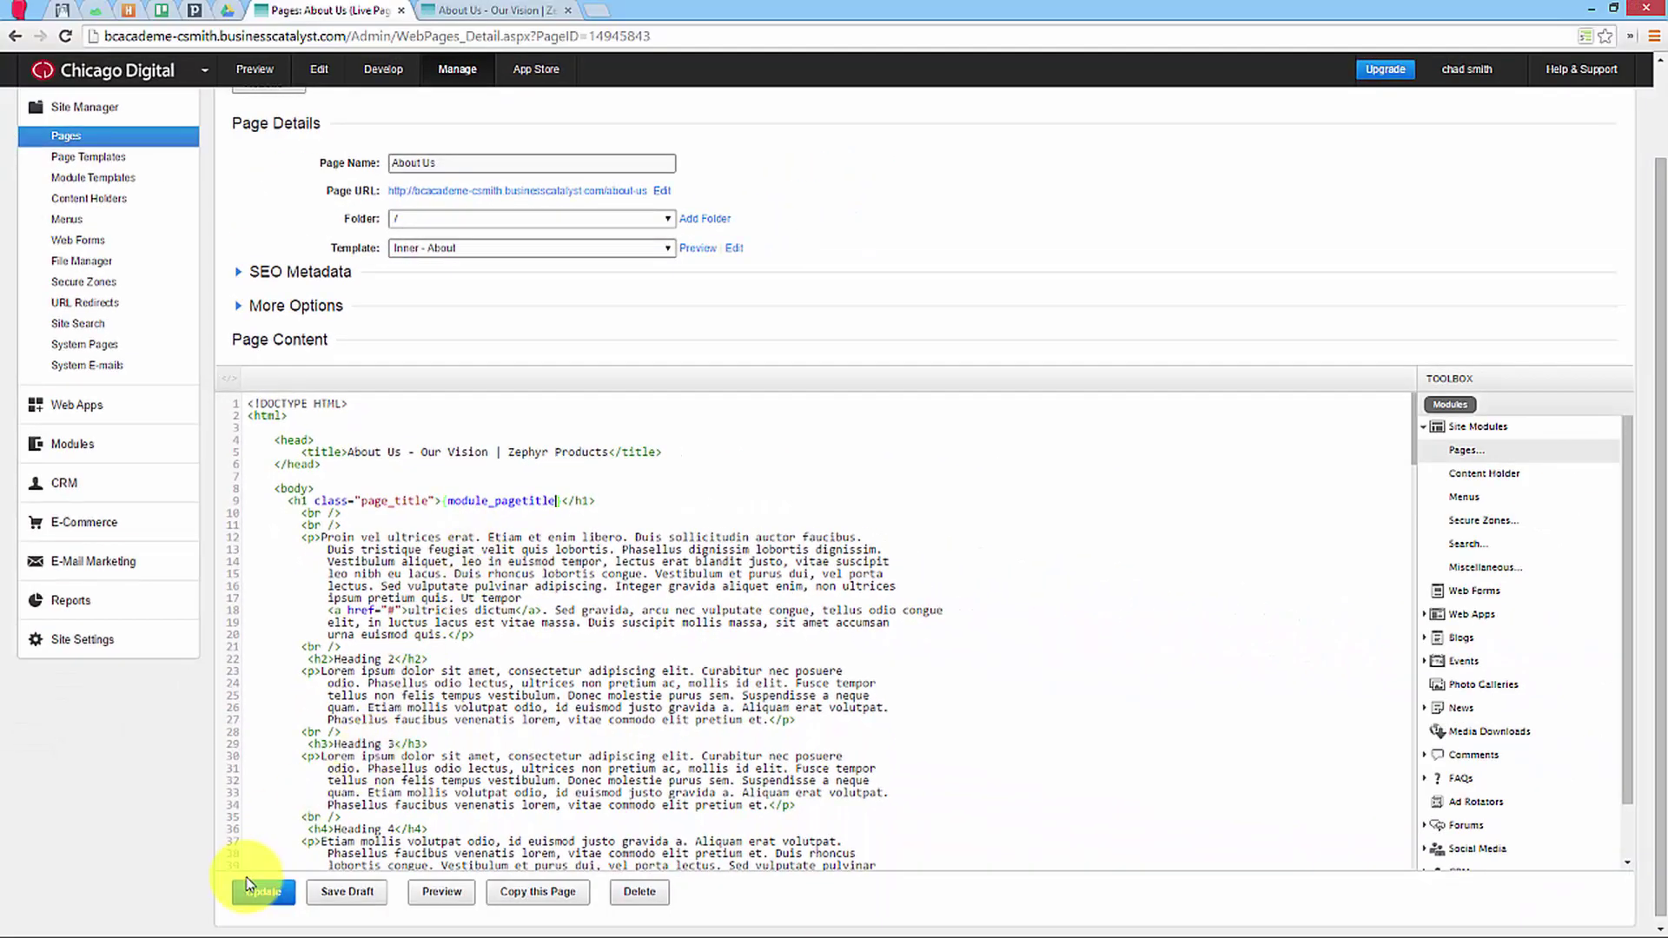
left_click(258, 889)
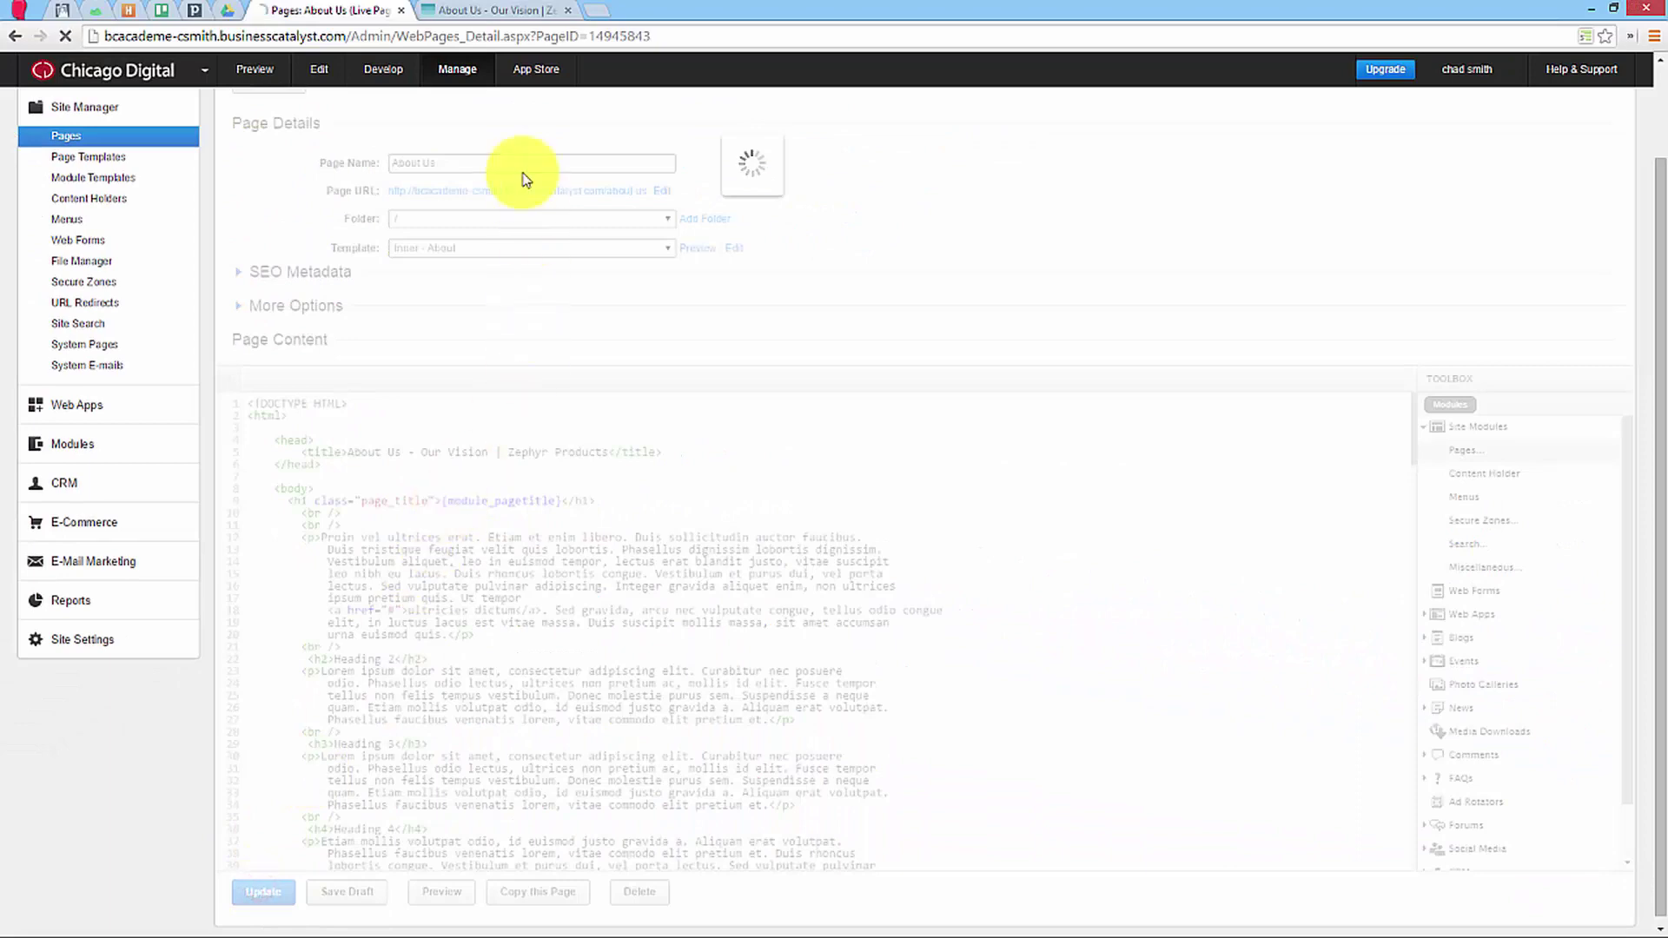
Step: Reload the live About Us page to check how its main heading renders
left_click(487, 11)
right_click(295, 345)
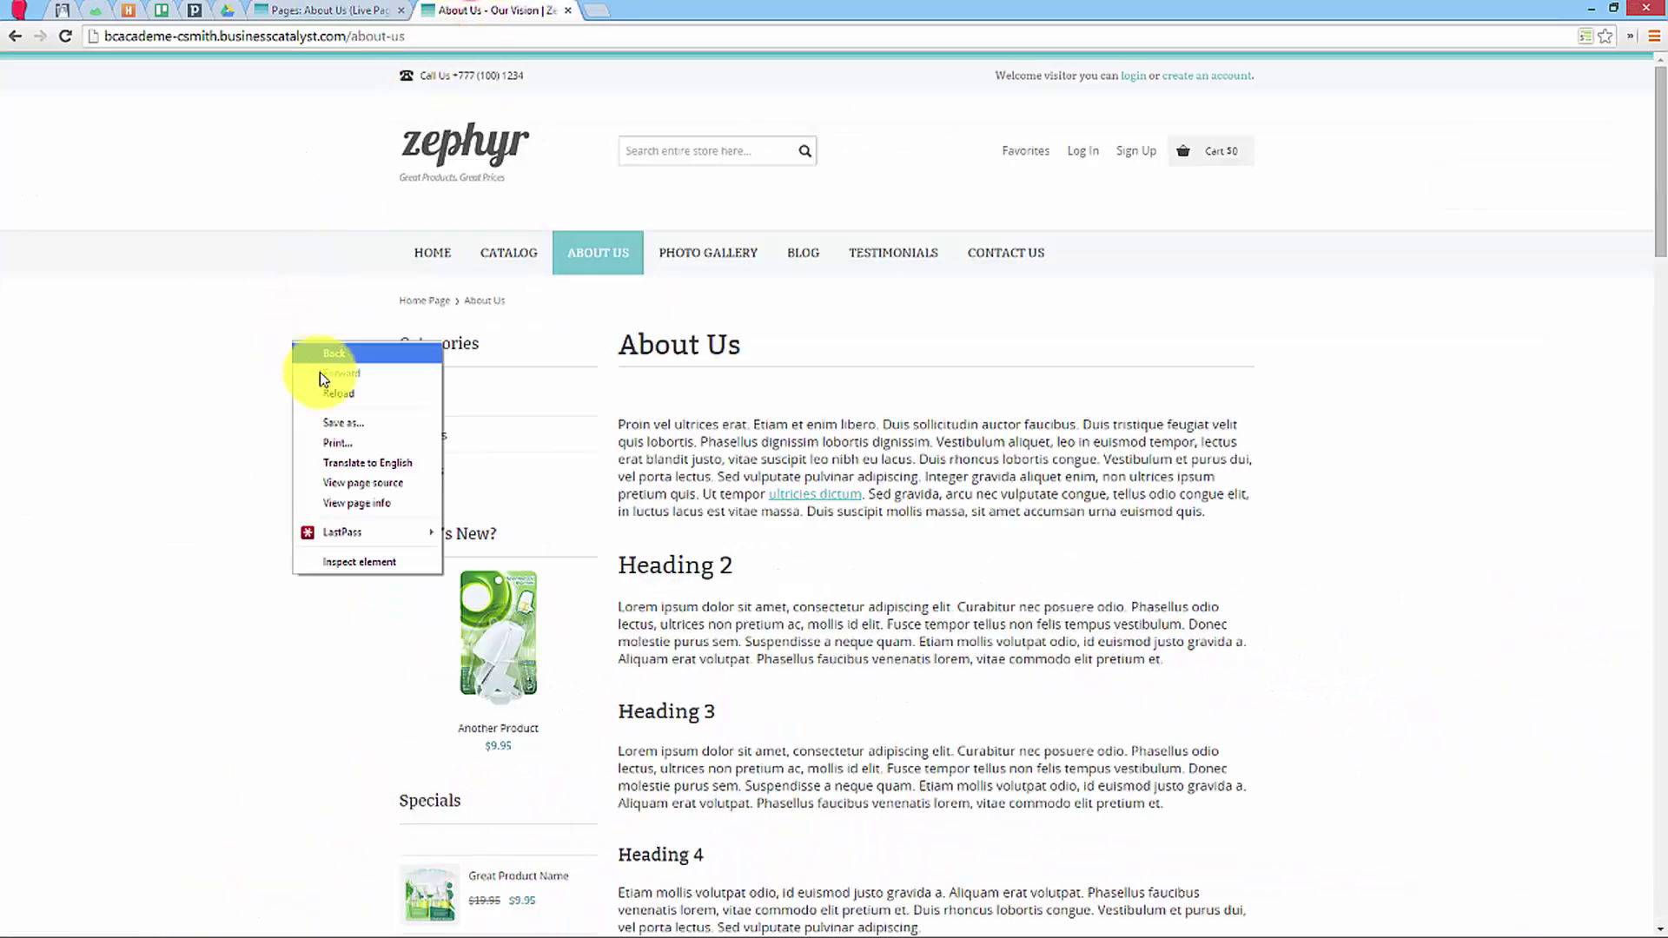
left_click(338, 393)
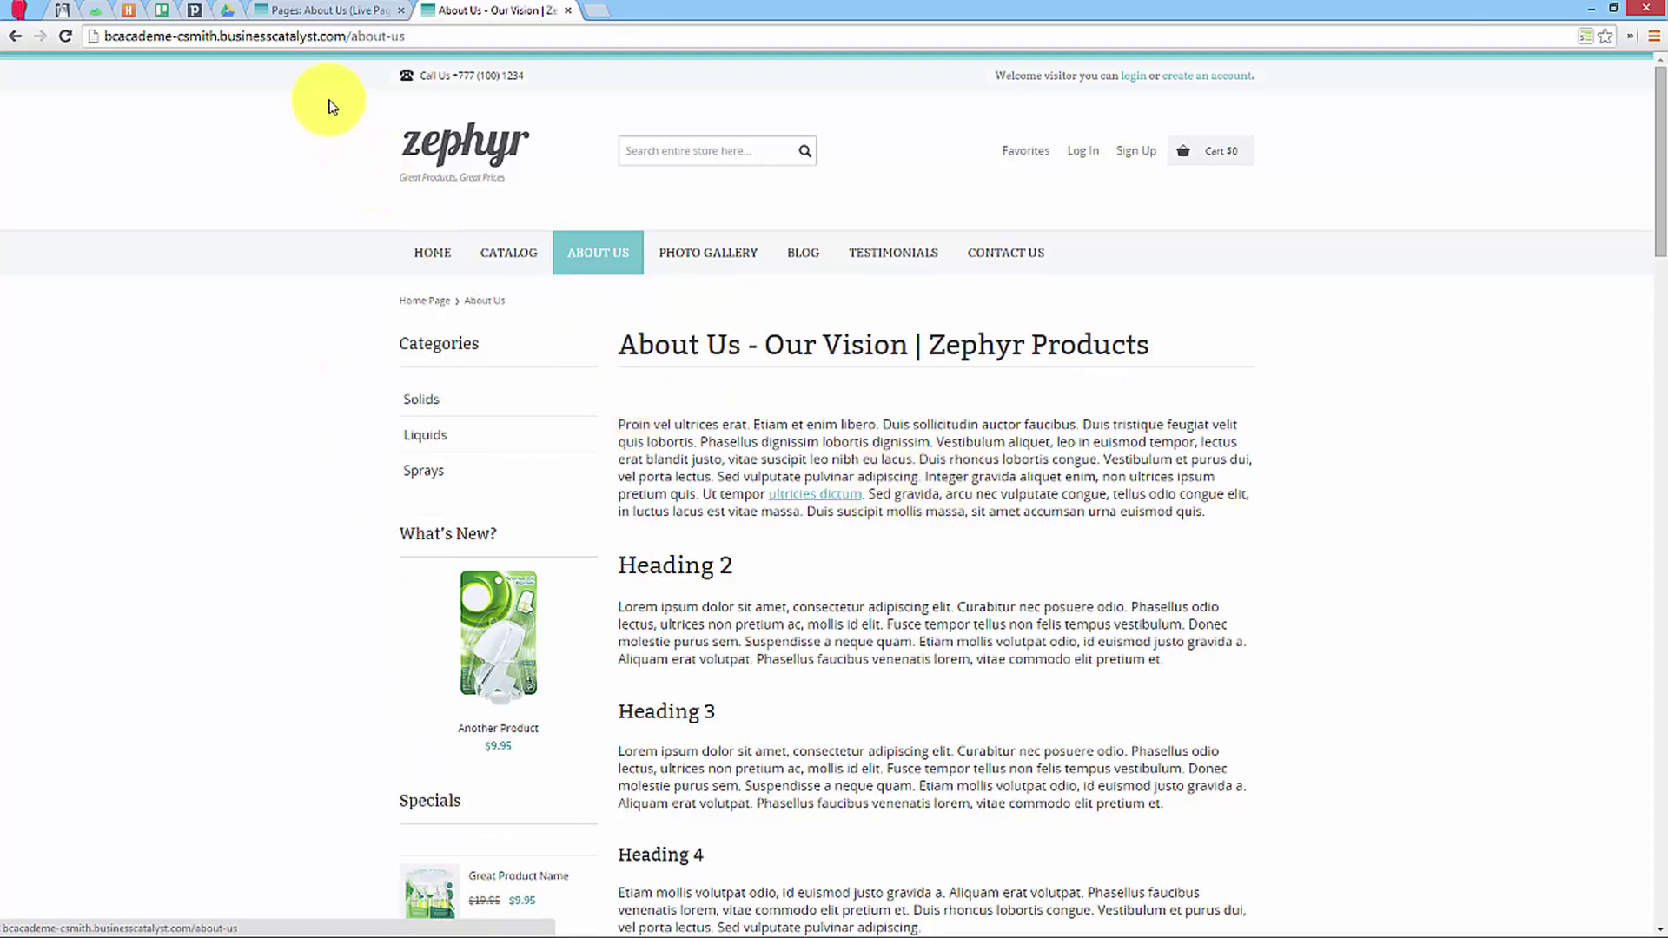
Step: Return to the page editor and examine the title tag in the head section of the code
left_click(324, 11)
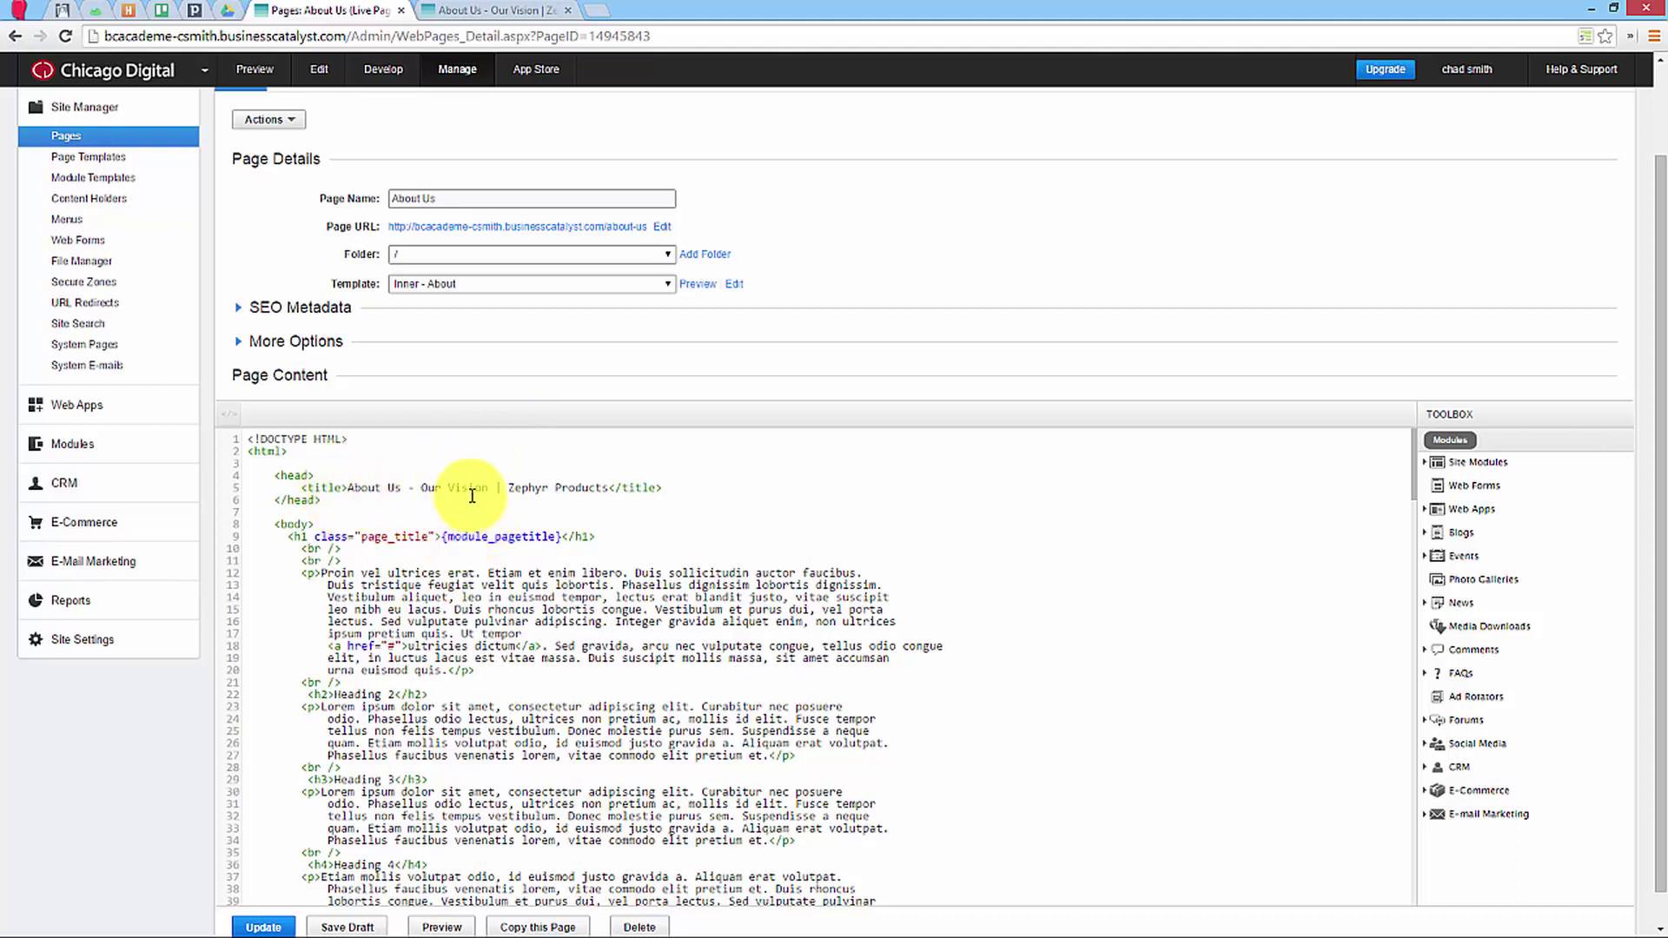
left_click_drag(301, 487, 674, 490)
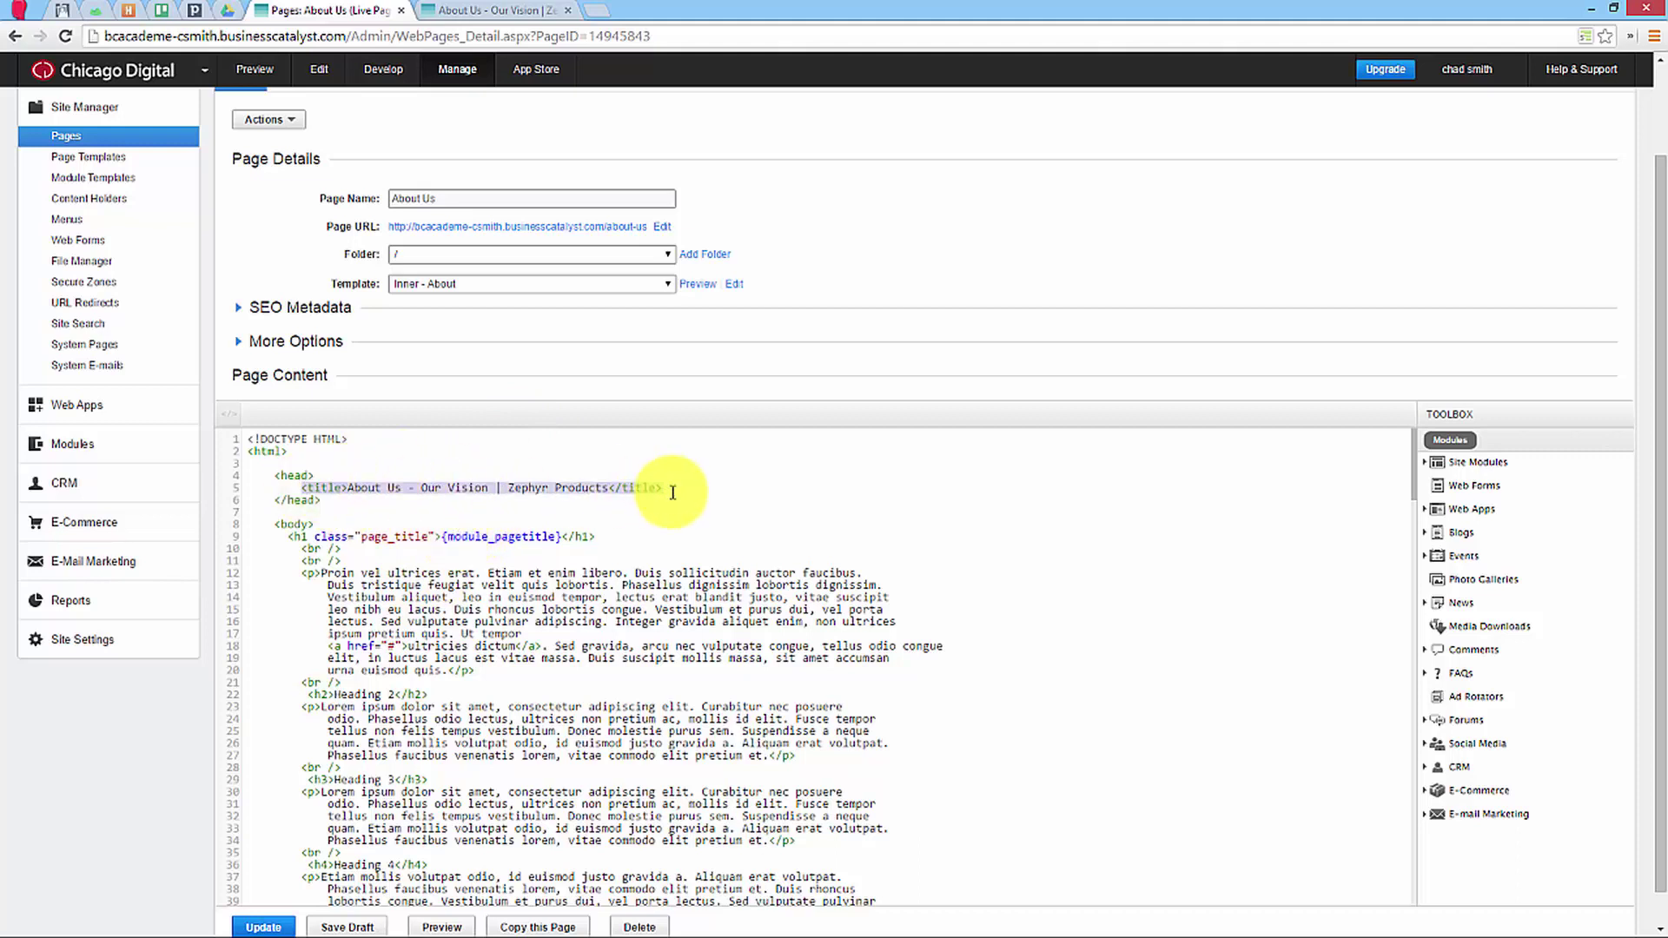
left_click(665, 524)
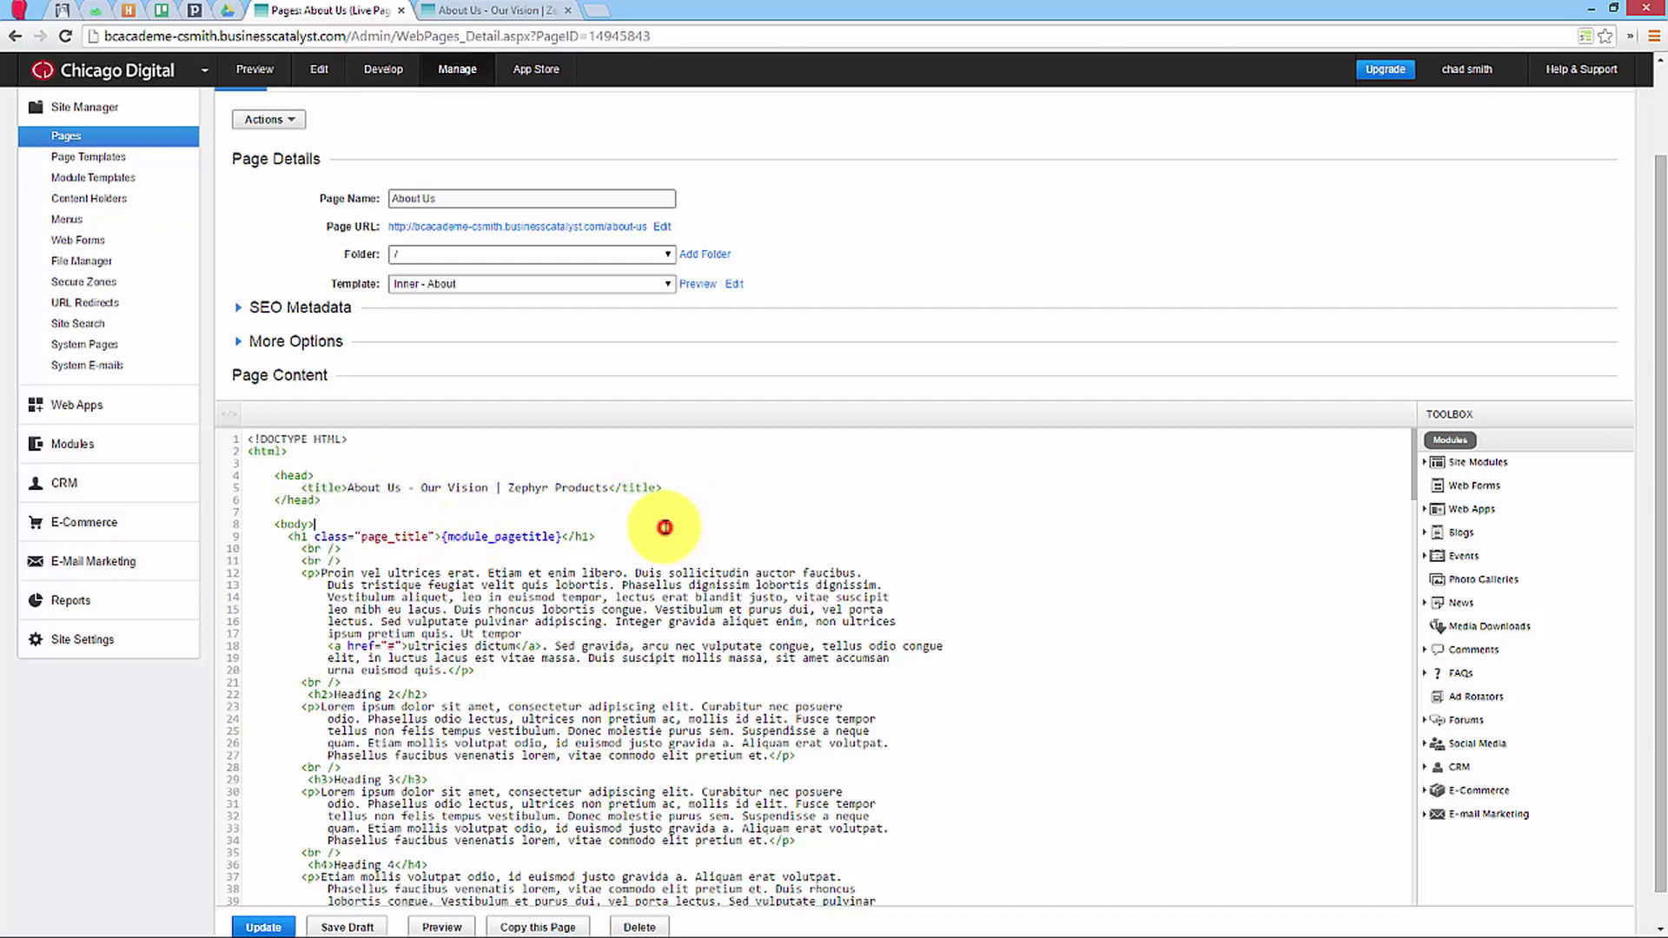
Step: Clear the page title in the SEO metadata and undo the deletion
left_click(310, 318)
left_click_drag(579, 353, 351, 353)
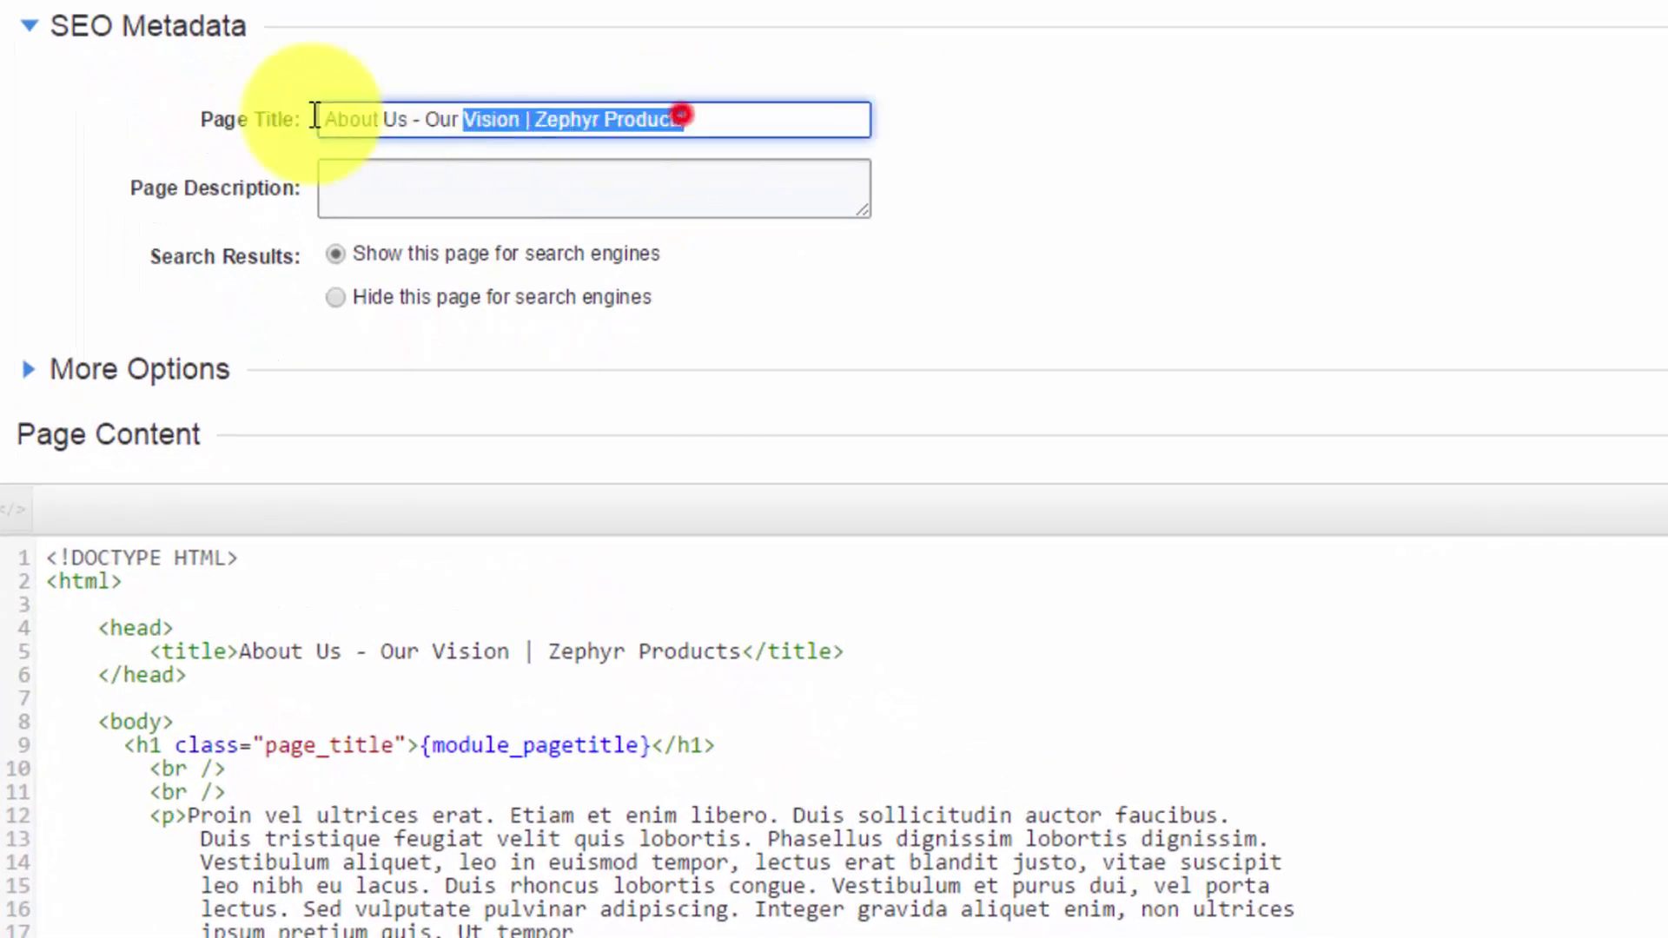
key("BackSpace")
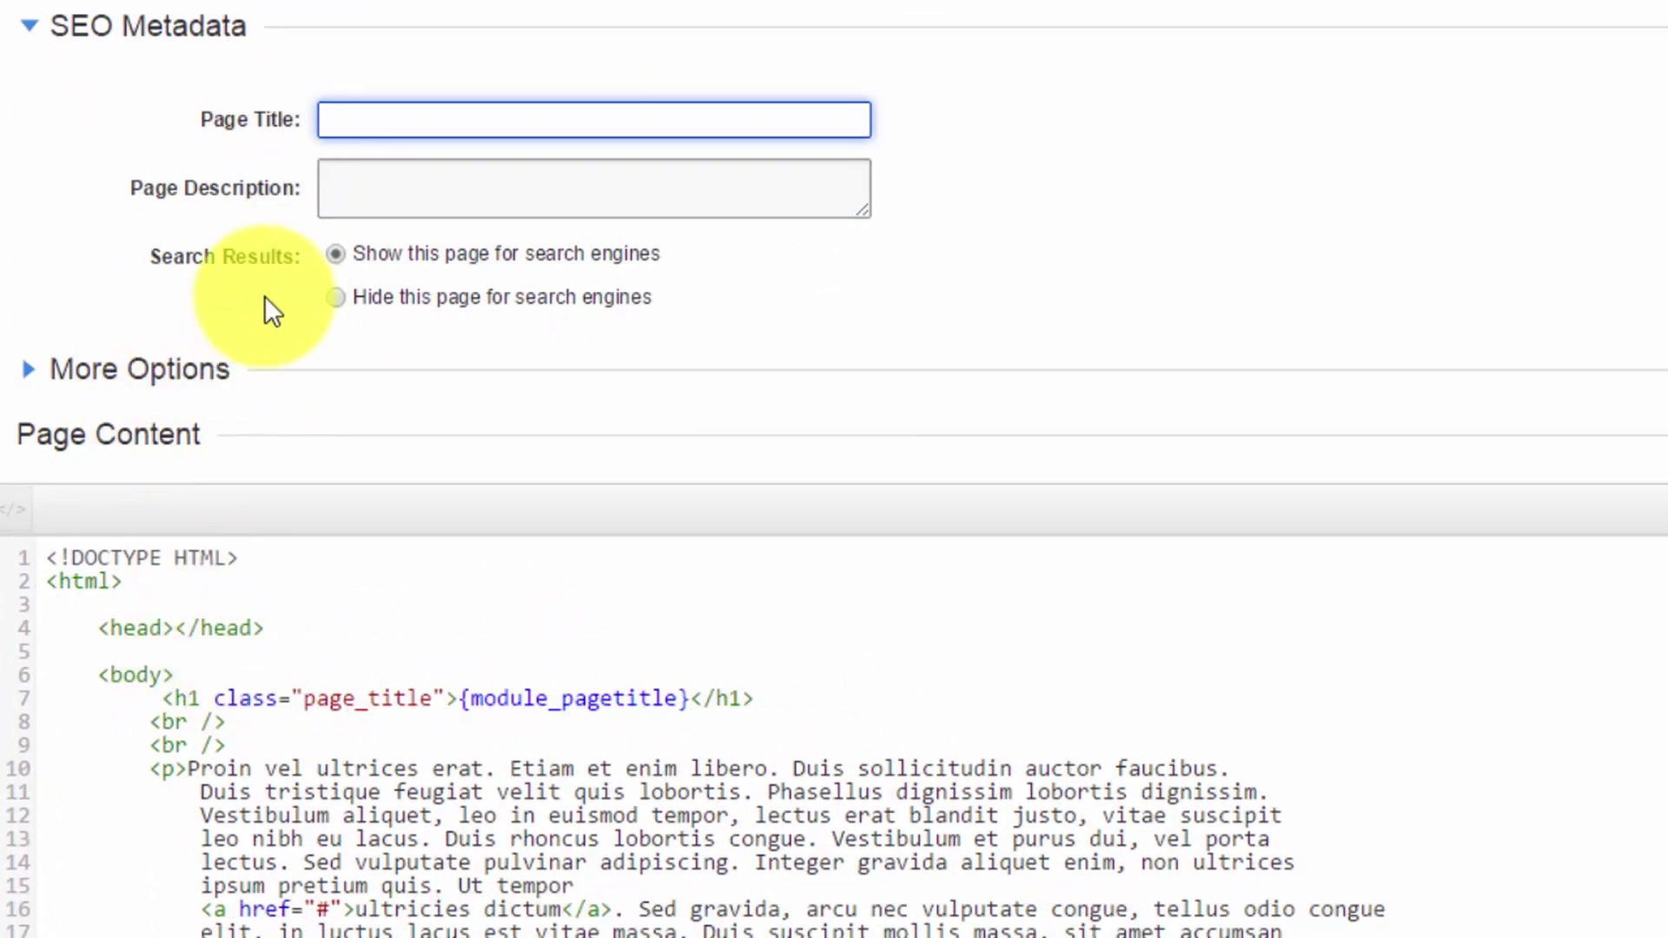
key("ctrl+z")
left_click(1115, 189)
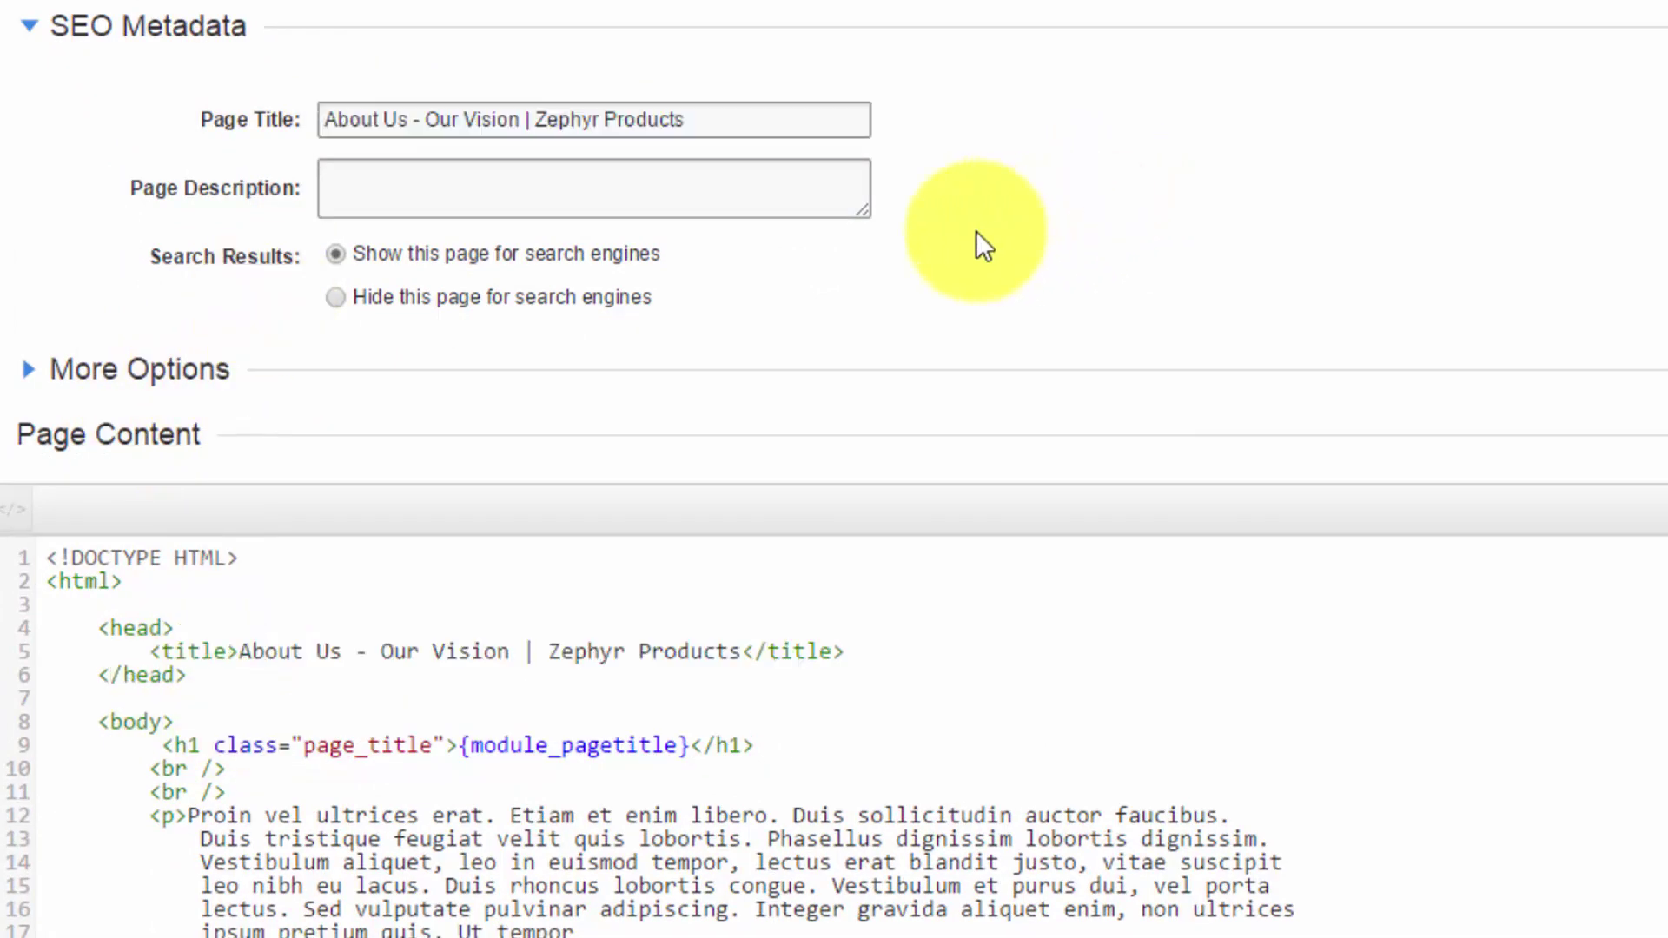